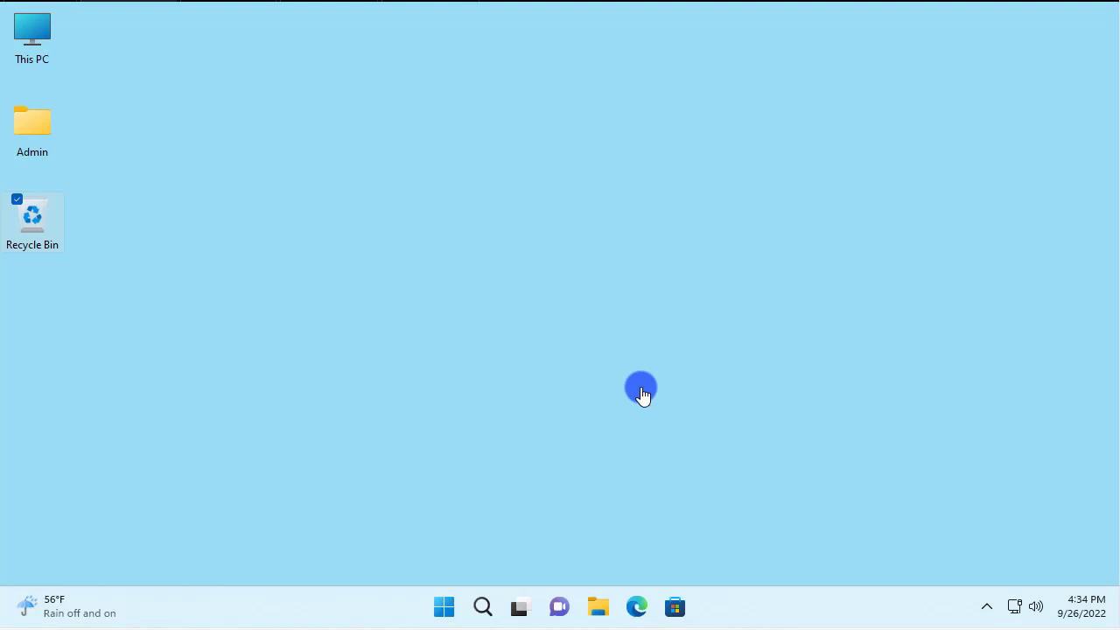
Launch Windows Configuration Designer from Start and choose Advanced provisioning for a new project.
{"action": "left_click", "coordinate": [364, 215]}
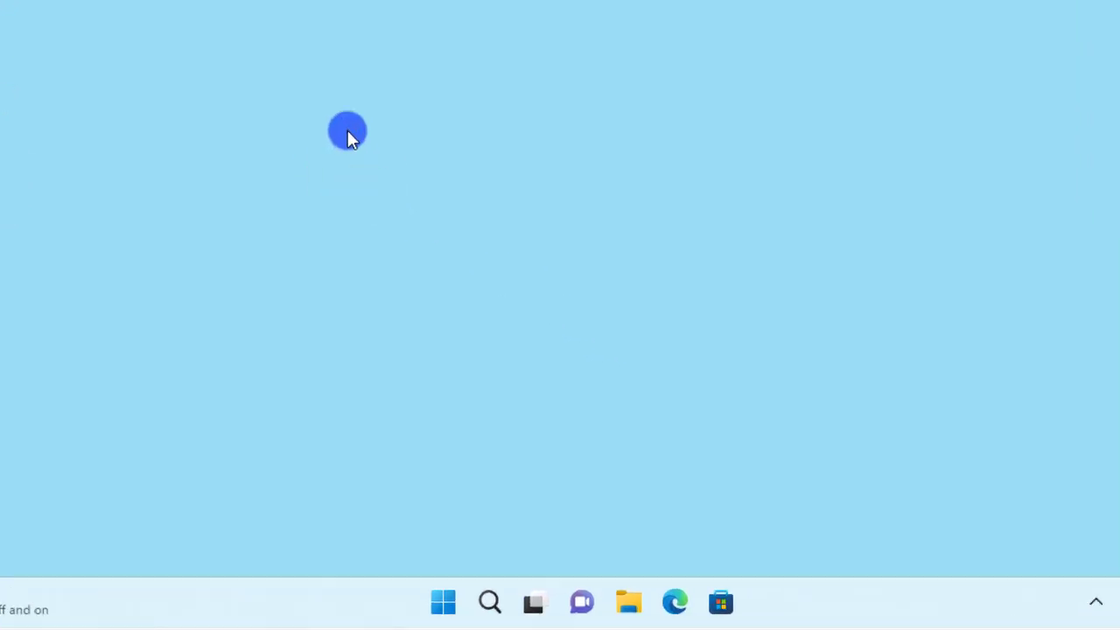
{"action": "left_click", "coordinate": [448, 600]}
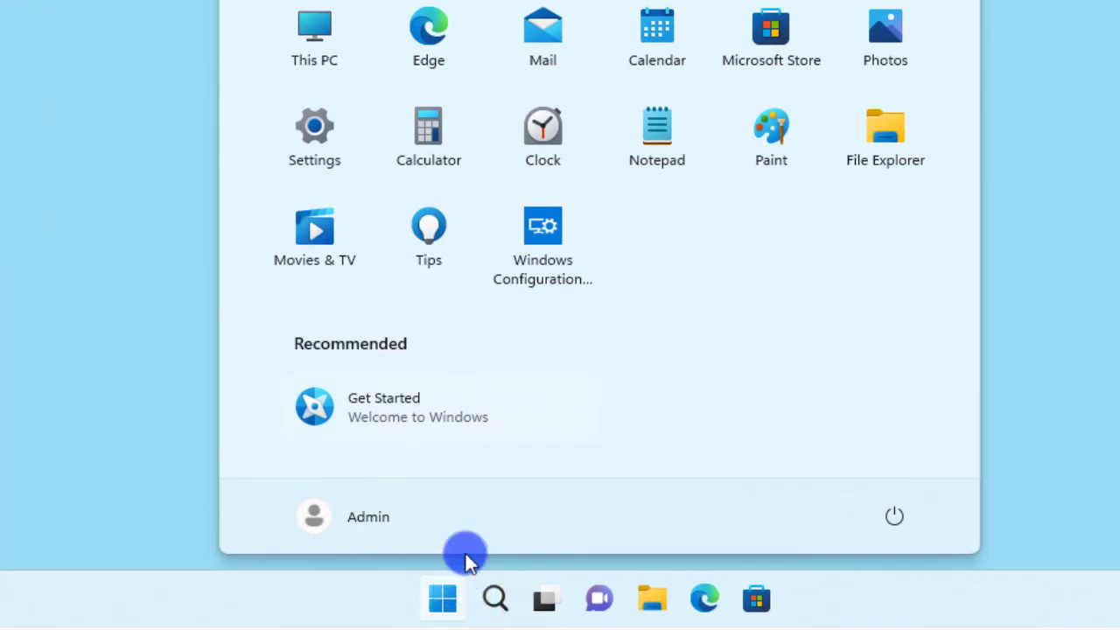
{"action": "left_click", "coordinate": [550, 229]}
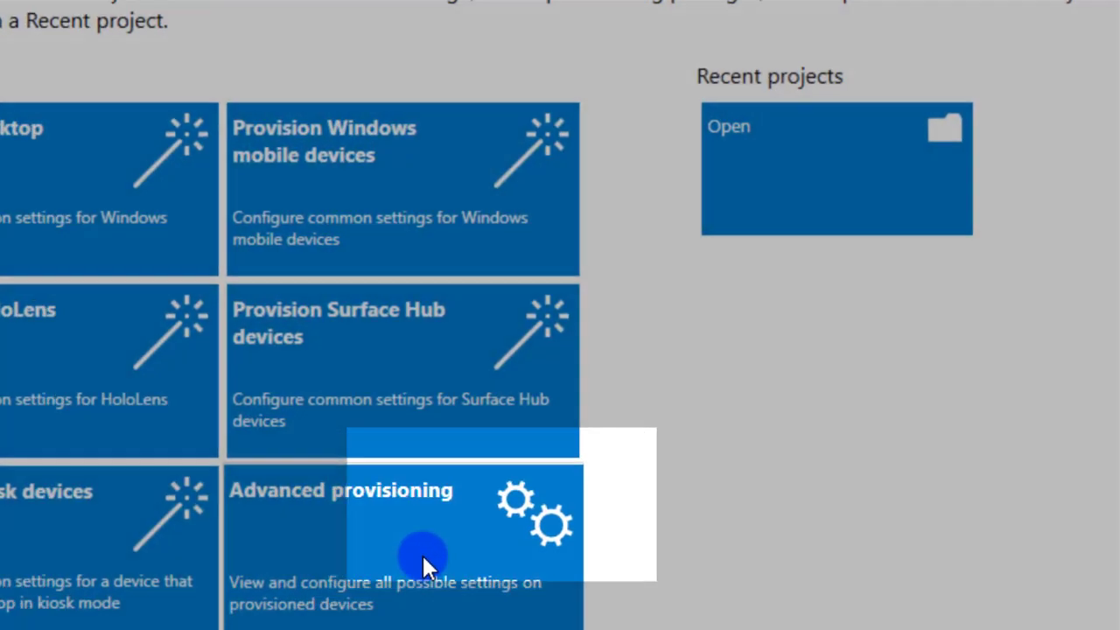
{"action": "left_click", "coordinate": [520, 510]}
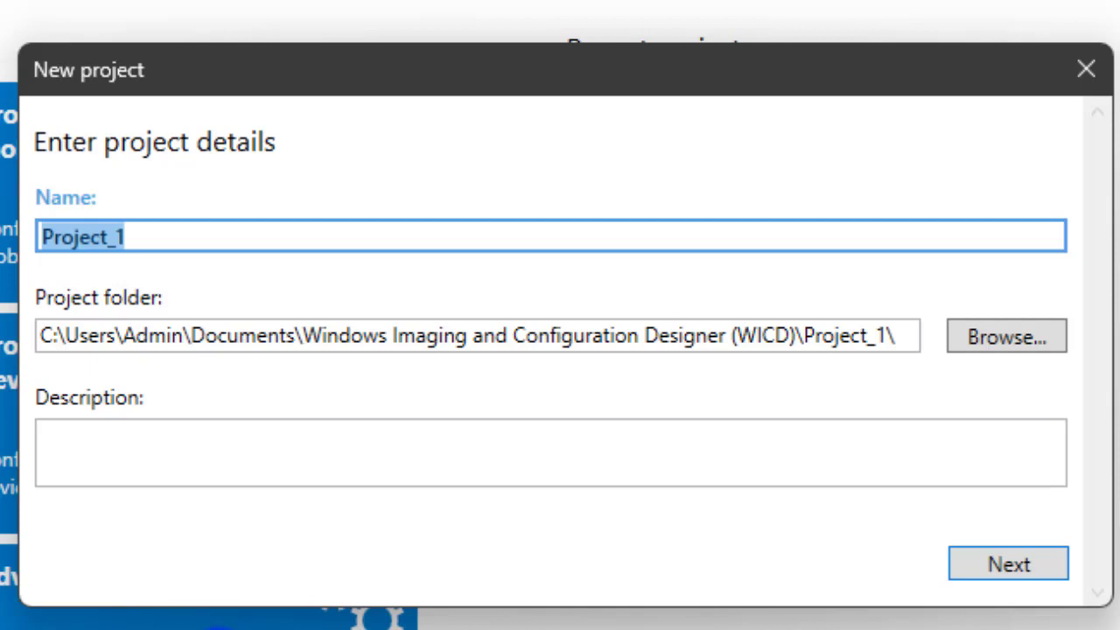
Name the project 'Stickers' with the description 'This Package enables Education Themes and Stickers'.
{"action": "type", "text": "Stickers"}
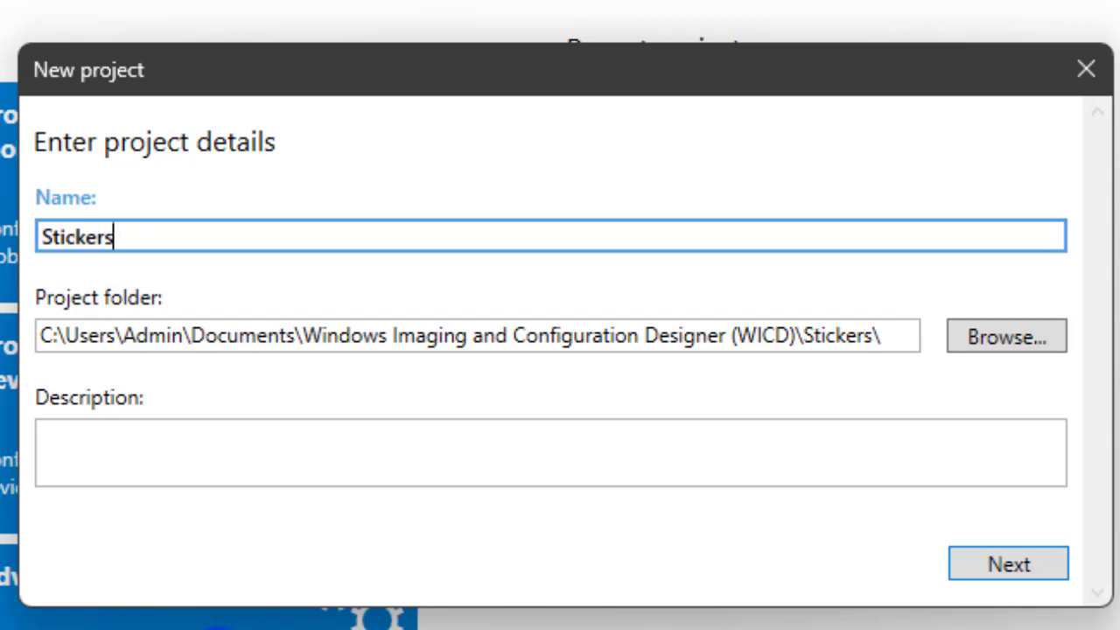
{"action": "left_click", "coordinate": [348, 428]}
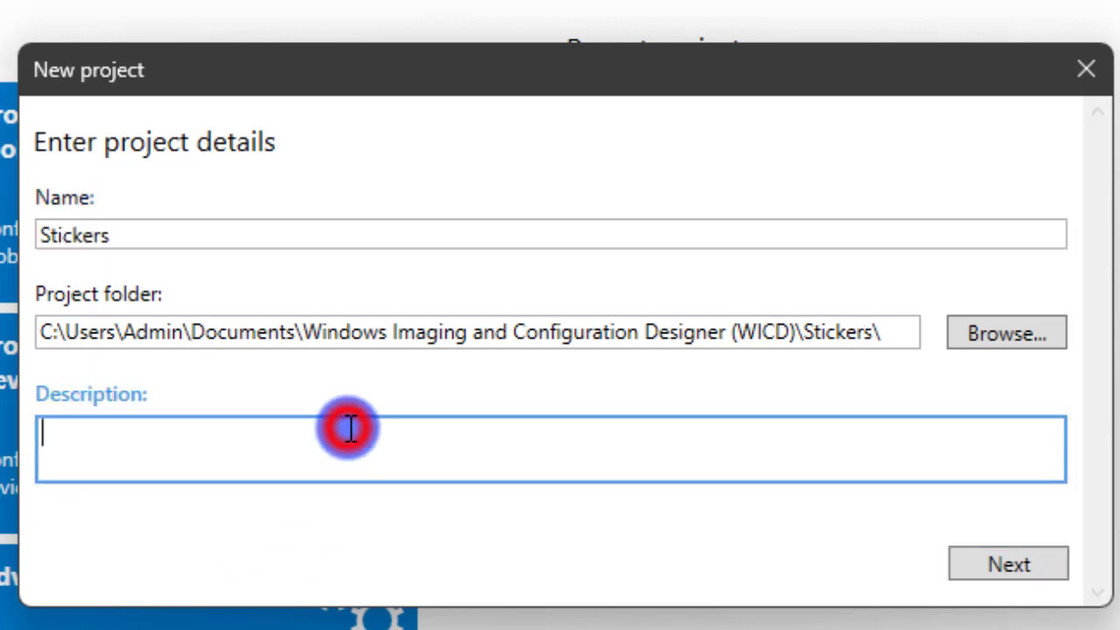
{"action": "type", "text": "This Package enables"}
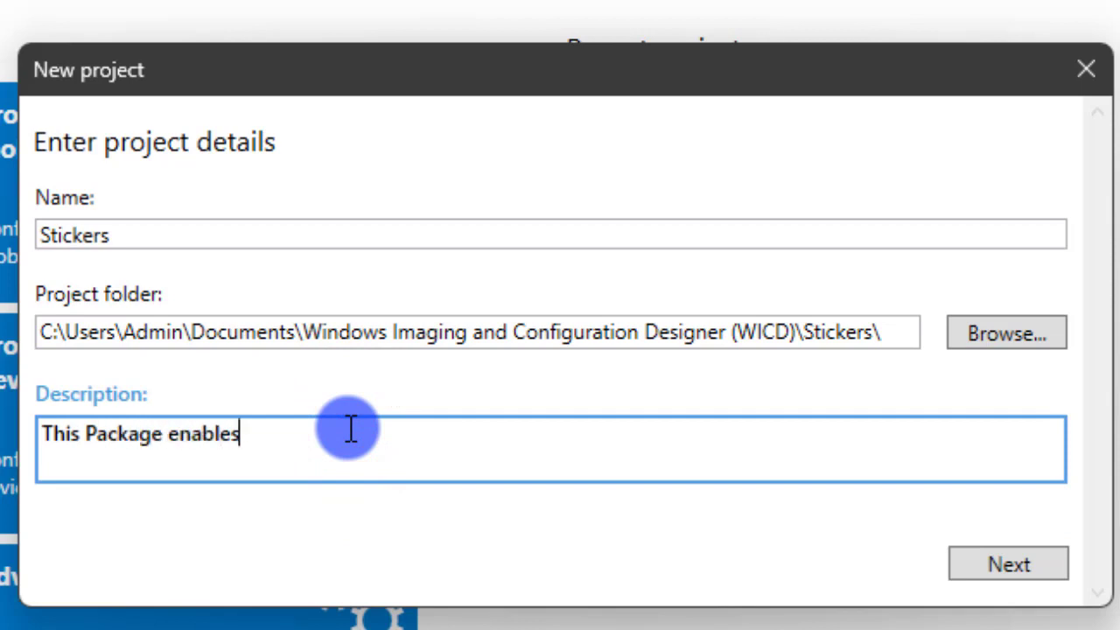
{"action": "type", "text": " Education Themes and Stickers"}
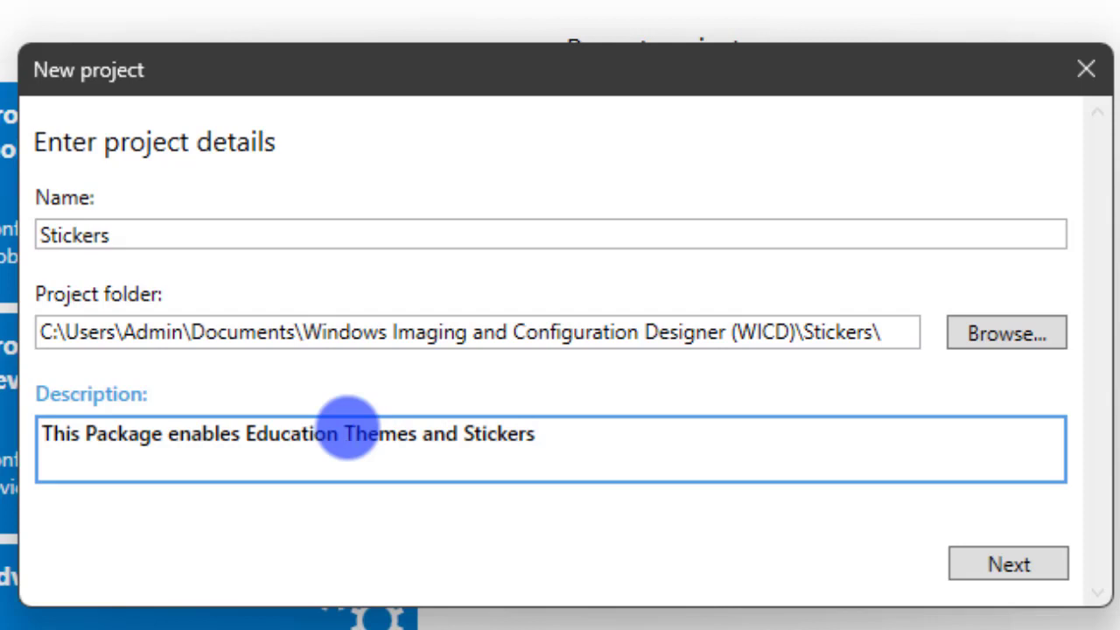
Target All Windows desktop editions and finish the project without importing a package.
{"action": "left_click", "coordinate": [985, 553]}
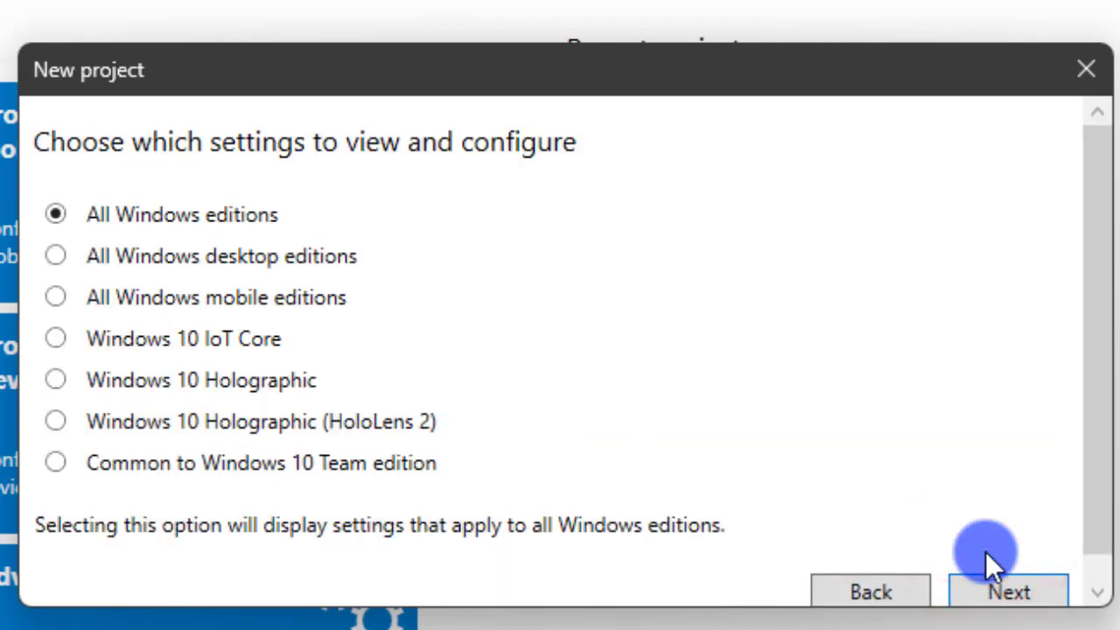
{"action": "left_click", "coordinate": [232, 258]}
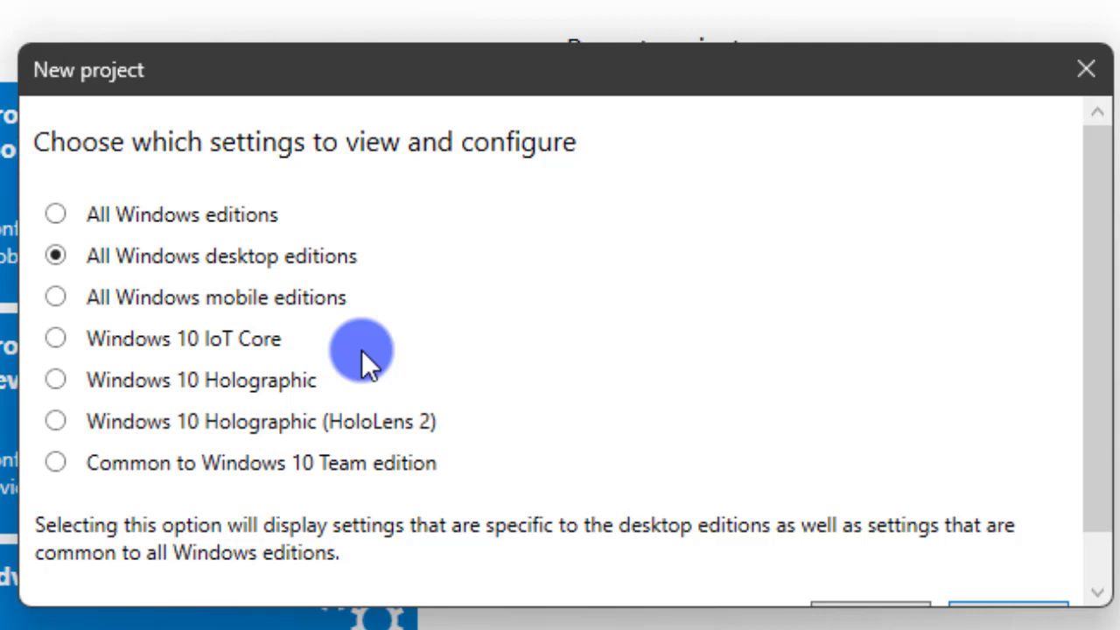
{"action": "left_click", "coordinate": [1095, 567]}
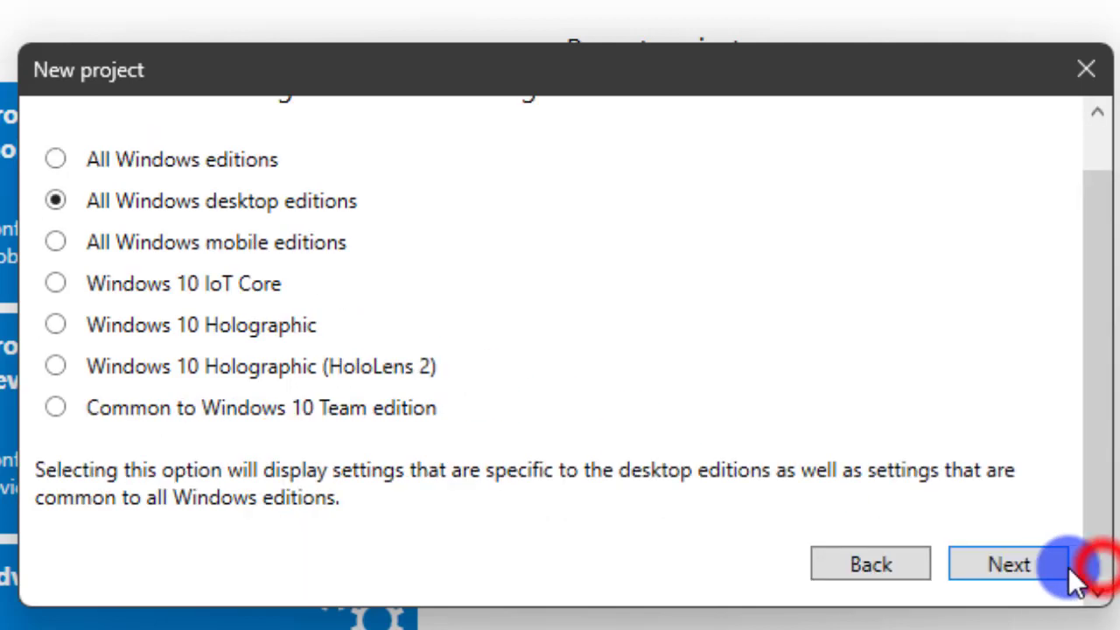
{"action": "left_click", "coordinate": [1034, 566]}
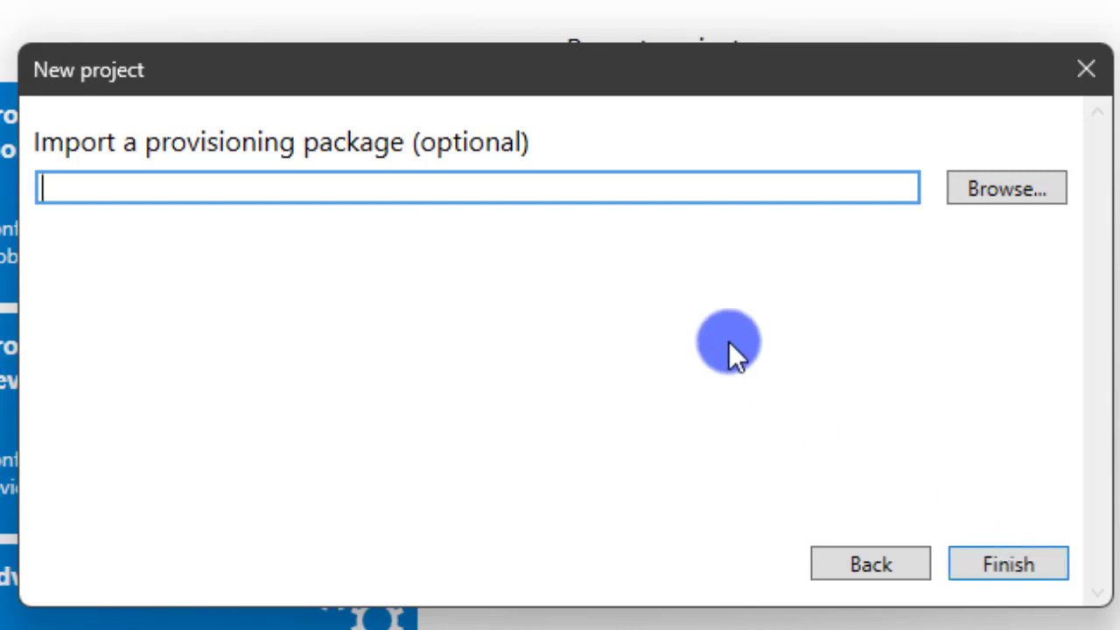
{"action": "left_click", "coordinate": [1013, 565]}
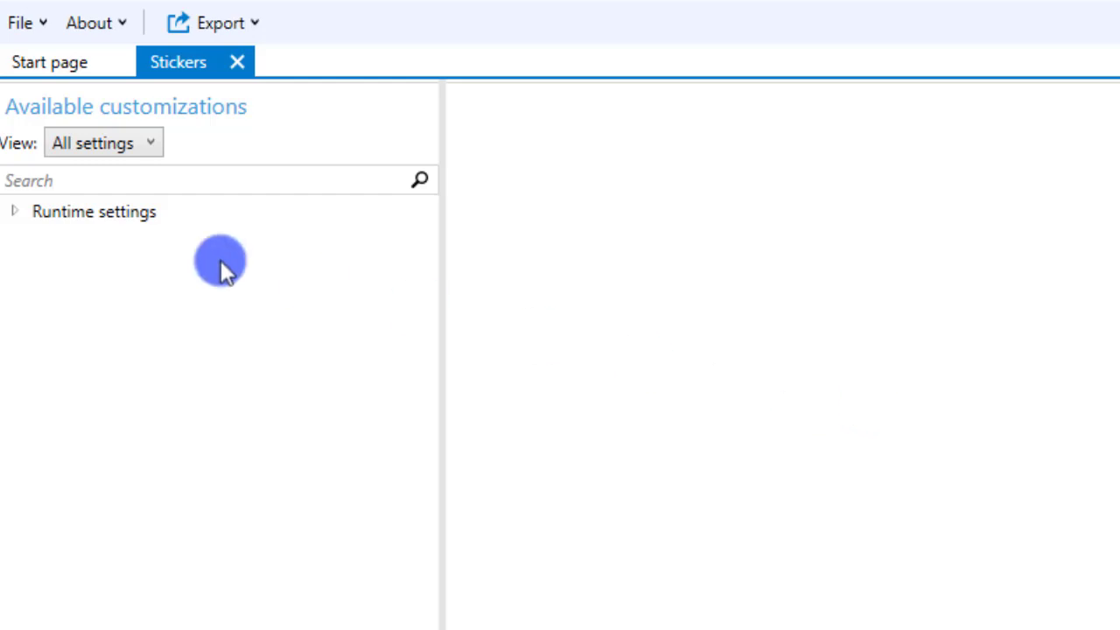
Under Runtime settings > Education, set AllowStickers and EnableEduThemes to TRUE.
{"action": "left_click", "coordinate": [14, 213]}
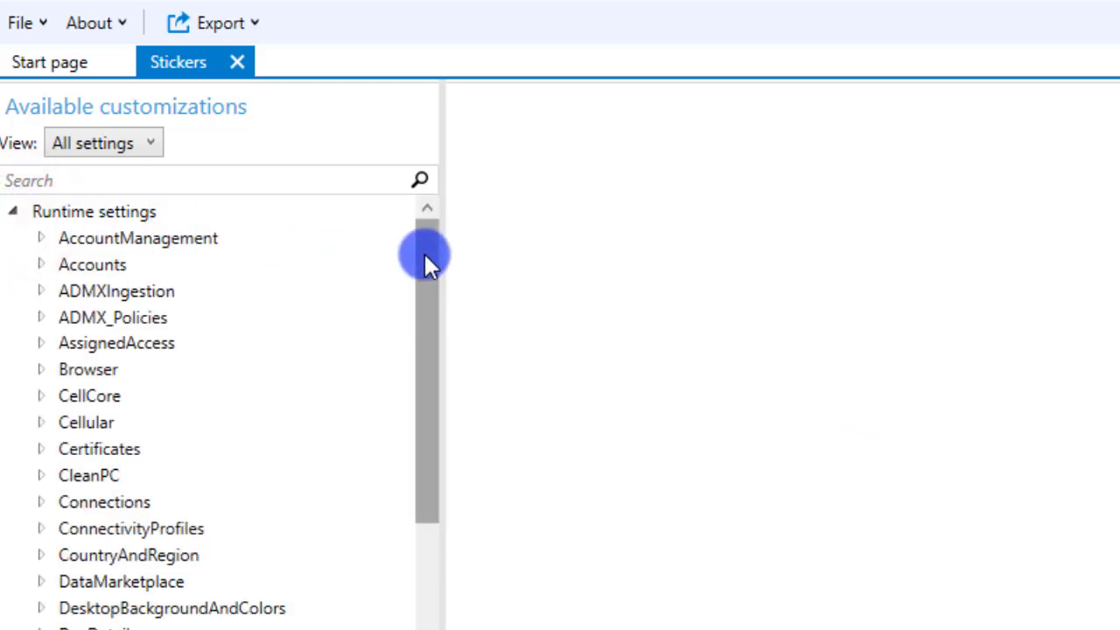
{"action": "left_click_drag", "start_coordinate": [425, 254], "coordinate": [422, 399]}
{"action": "left_click", "coordinate": [77, 492]}
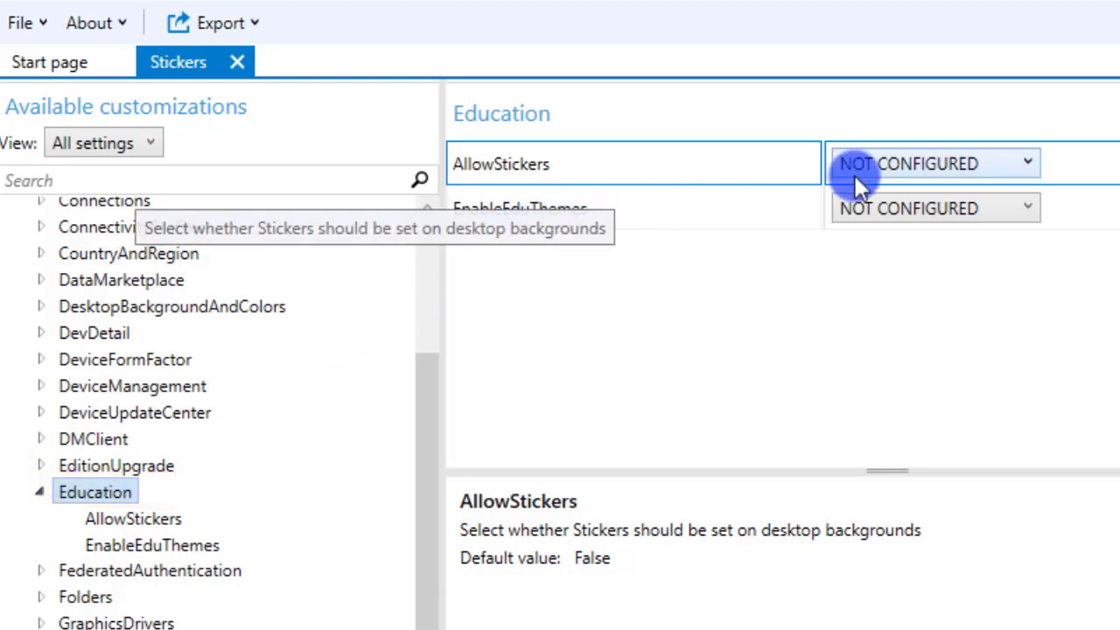
{"action": "left_click", "coordinate": [945, 163]}
{"action": "left_click", "coordinate": [879, 250]}
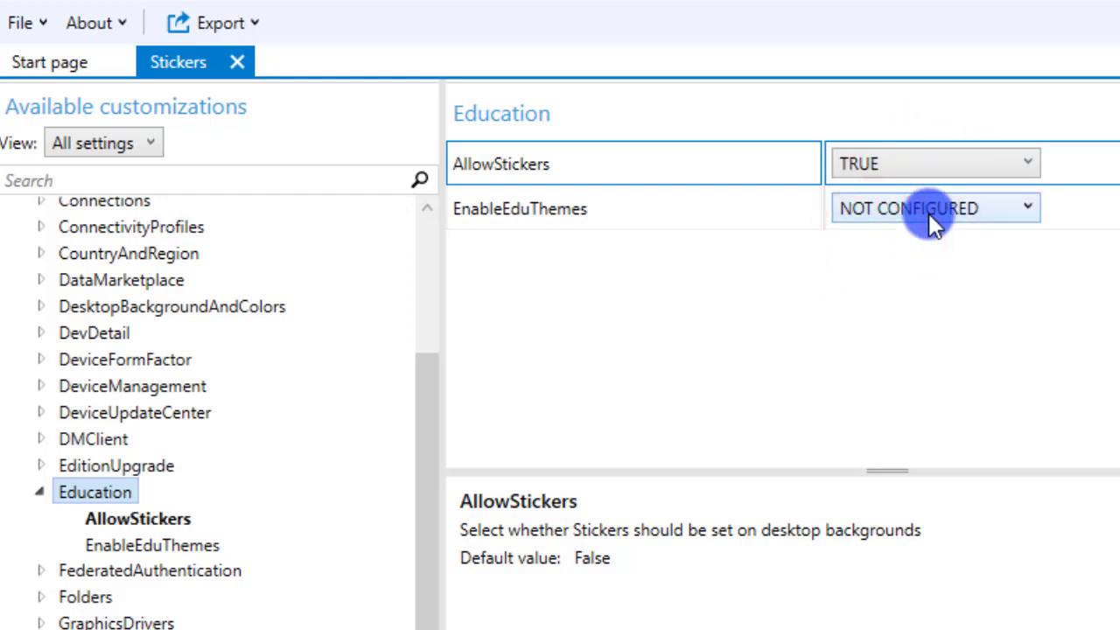
{"action": "left_click", "coordinate": [929, 213]}
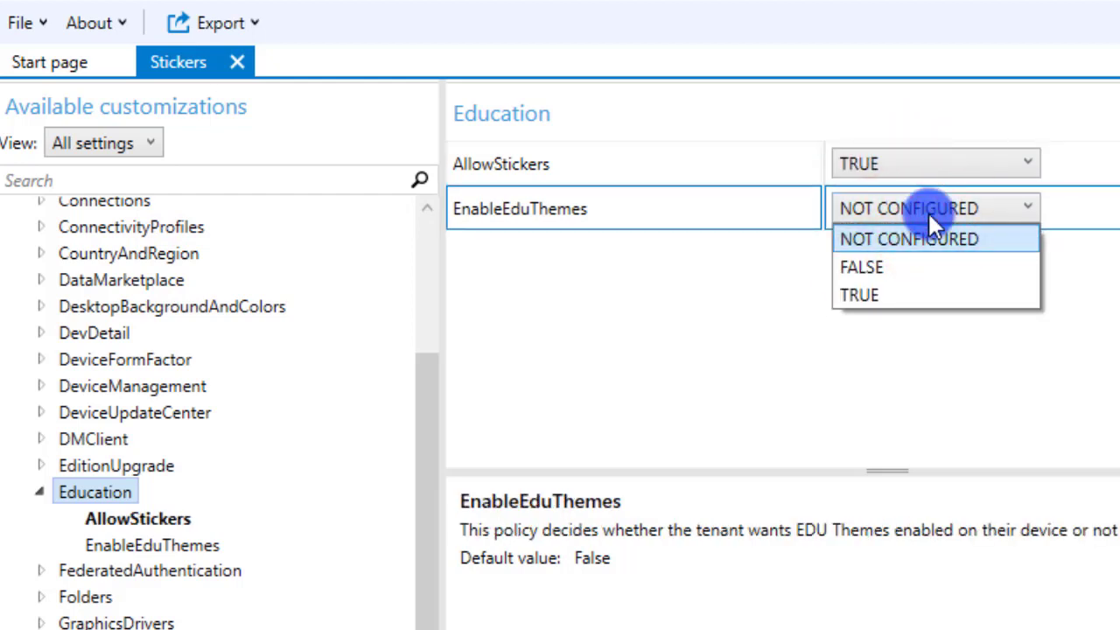
{"action": "left_click", "coordinate": [872, 292]}
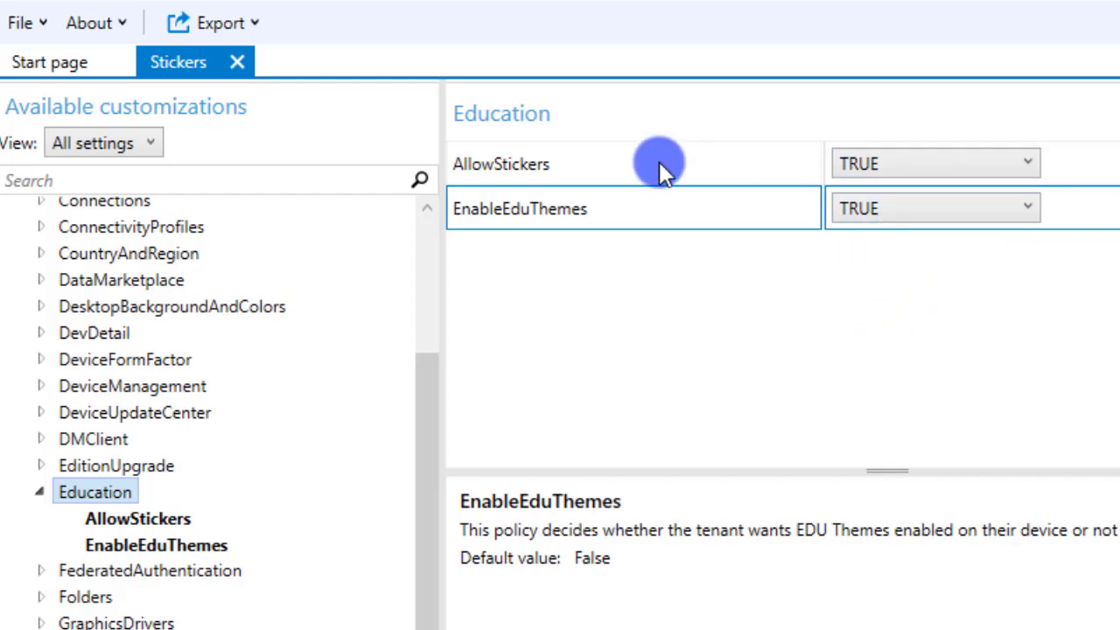
{"action": "mouse_move", "coordinate": [659, 161]}
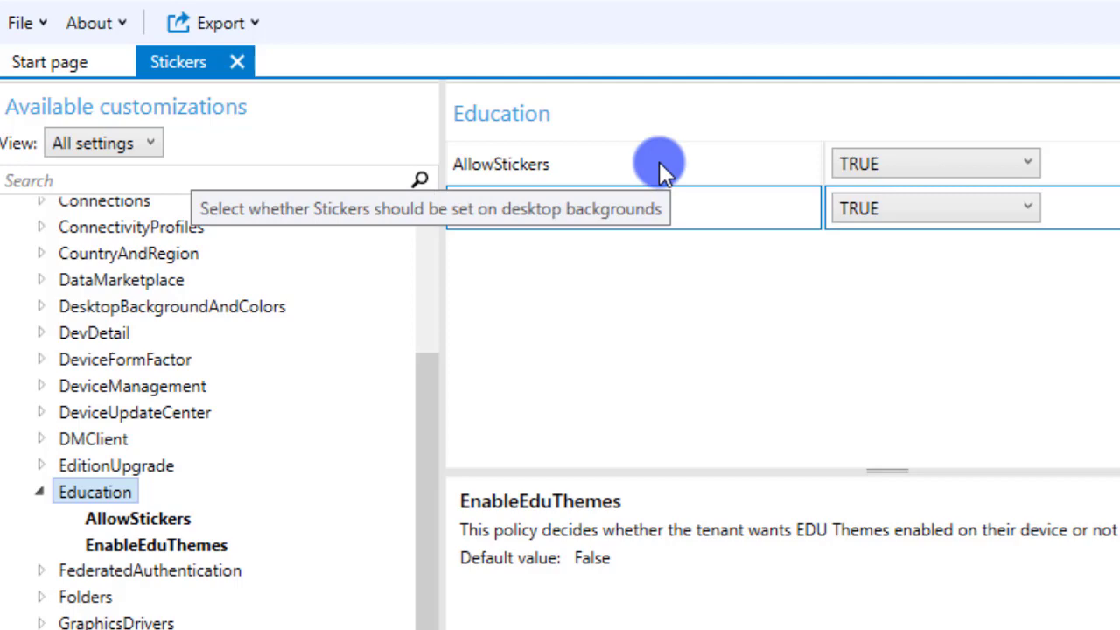
Export the project as a provisioning package with default settings and build Stickers.ppkg.
{"action": "left_click", "coordinate": [252, 25]}
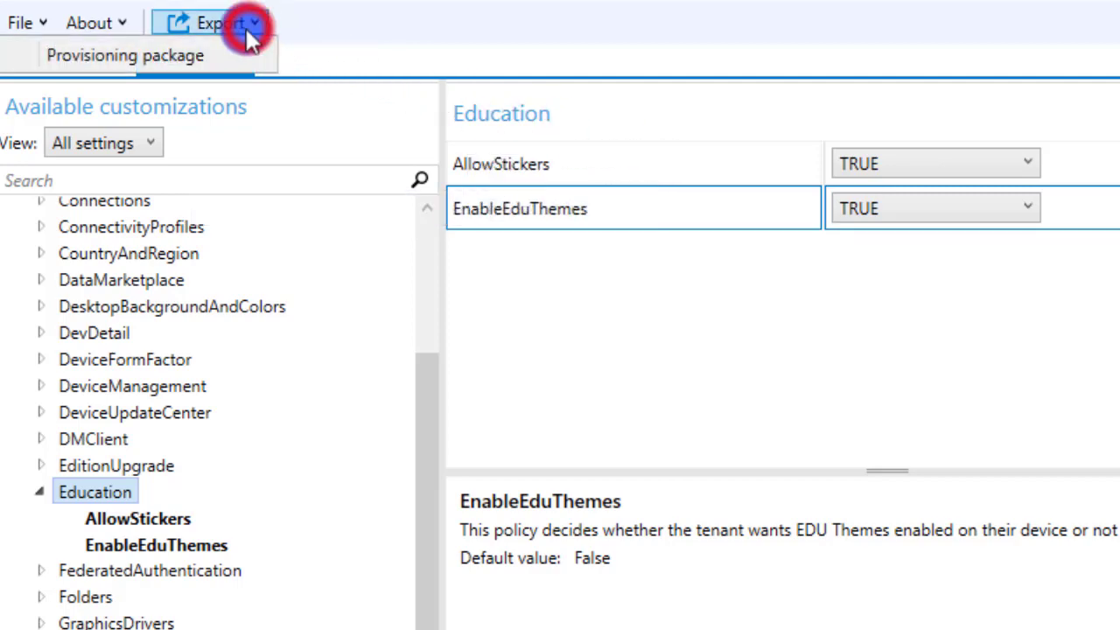
{"action": "left_click", "coordinate": [157, 55]}
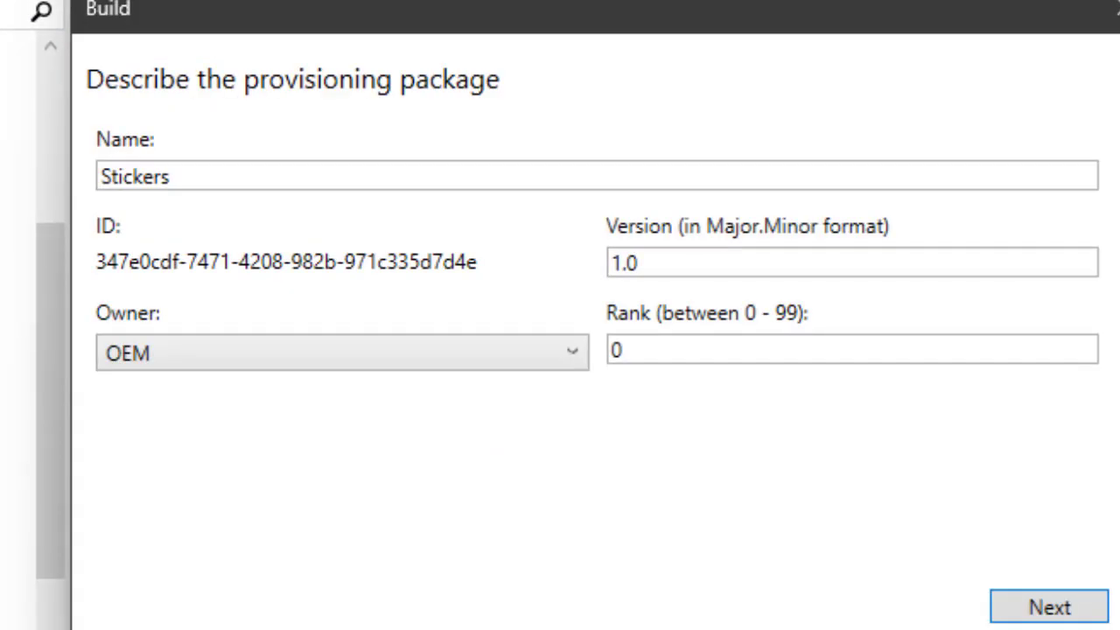
{"action": "left_click", "coordinate": [1012, 605]}
{"action": "left_click", "coordinate": [1031, 605]}
{"action": "left_click", "coordinate": [1049, 608]}
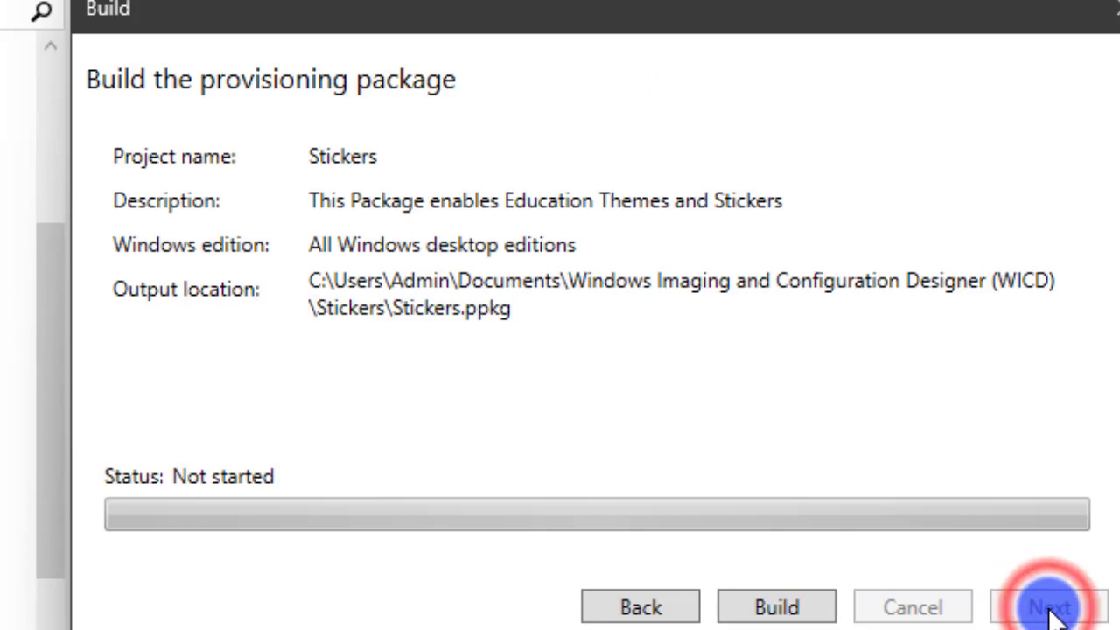
{"action": "left_click", "coordinate": [805, 610]}
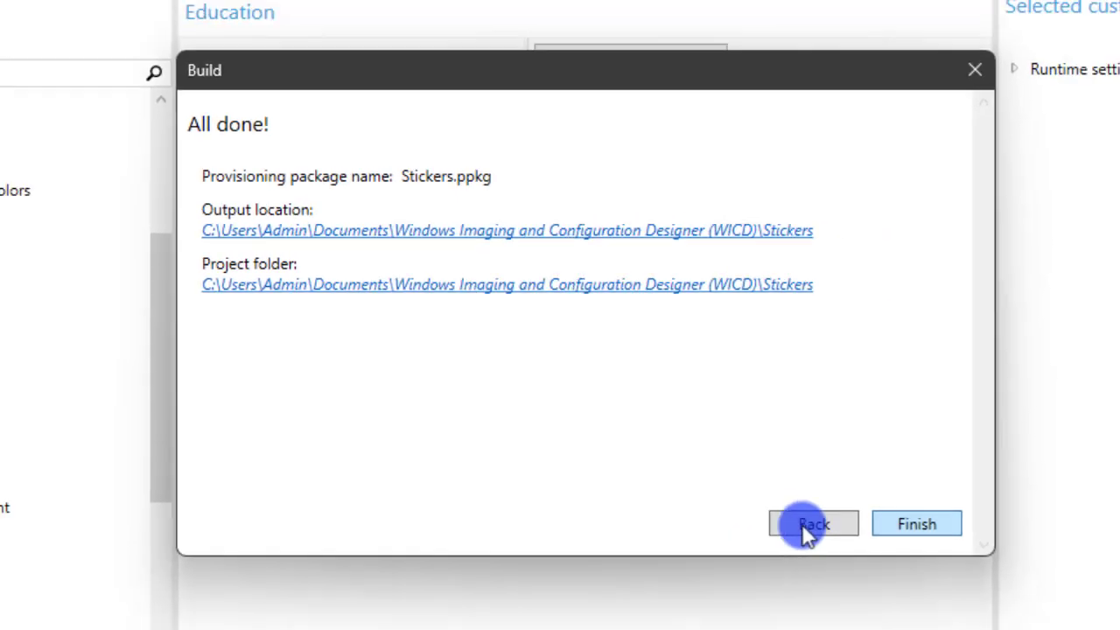
{"action": "left_click", "coordinate": [916, 523]}
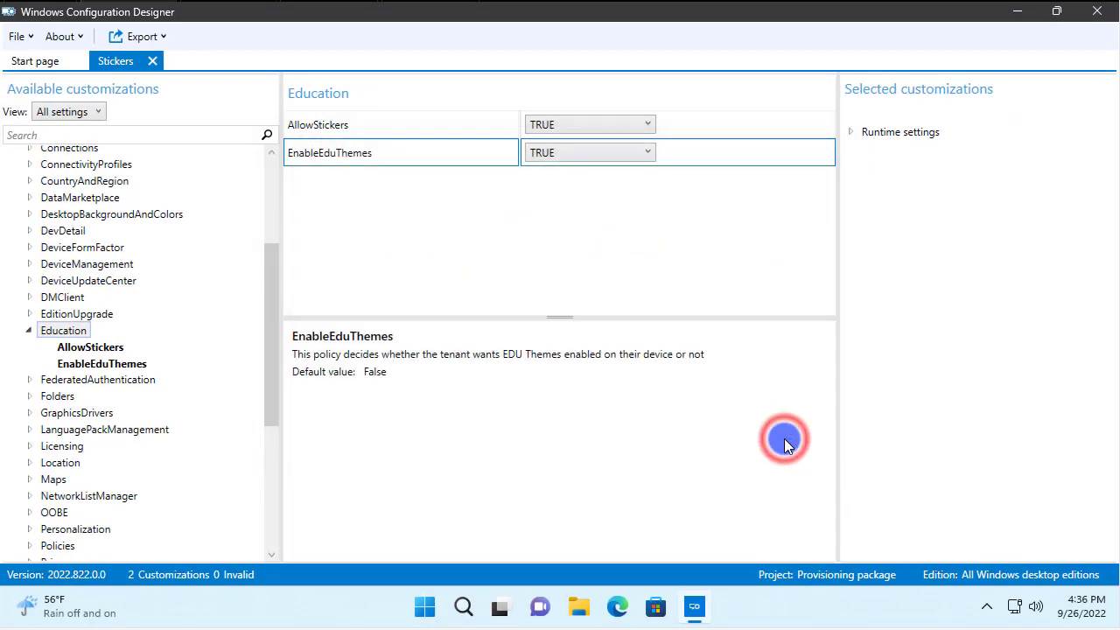
Browse to Documents > Windows Imaging and Configuration Designer > Stickers and select all its files.
{"action": "left_click", "coordinate": [581, 606]}
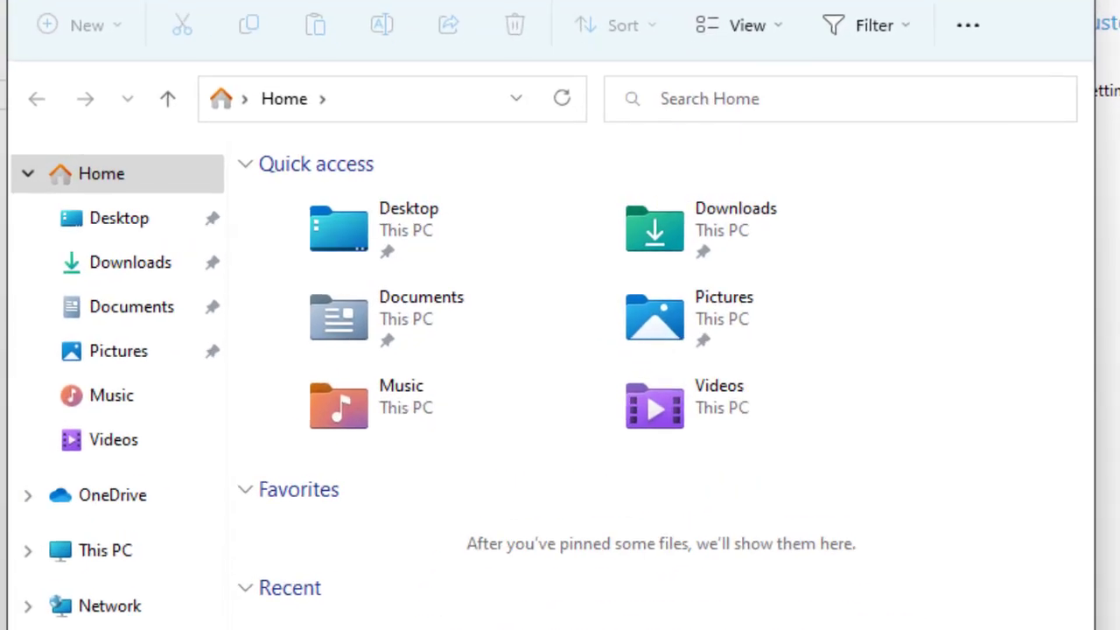
{"action": "left_click", "coordinate": [408, 329]}
{"action": "double_click", "coordinate": [407, 324]}
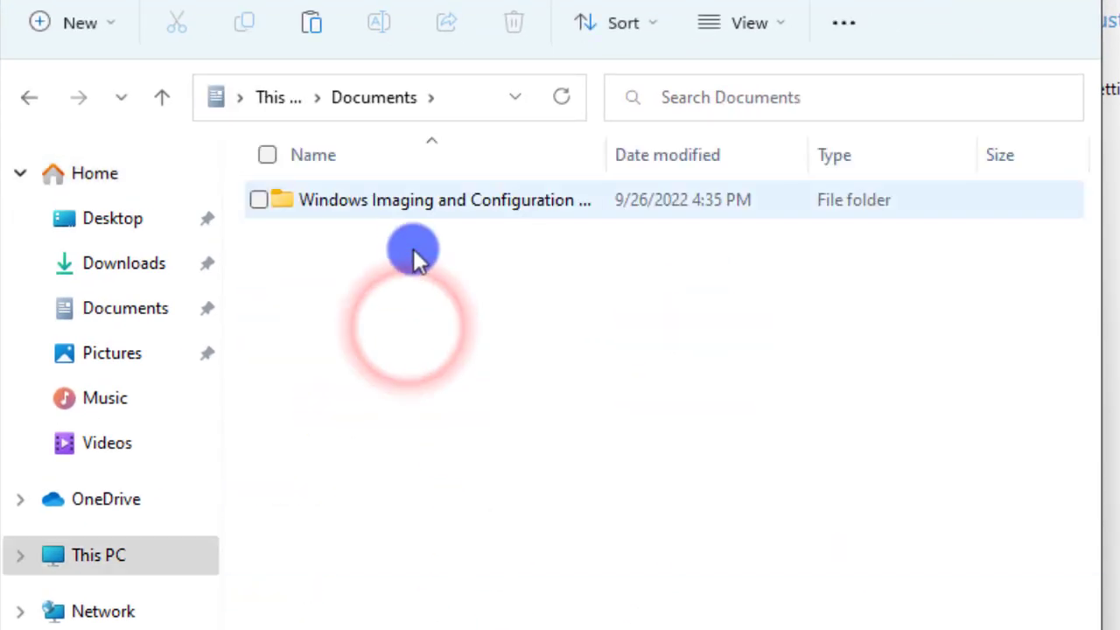
{"action": "left_click", "coordinate": [417, 210]}
{"action": "double_click", "coordinate": [418, 210]}
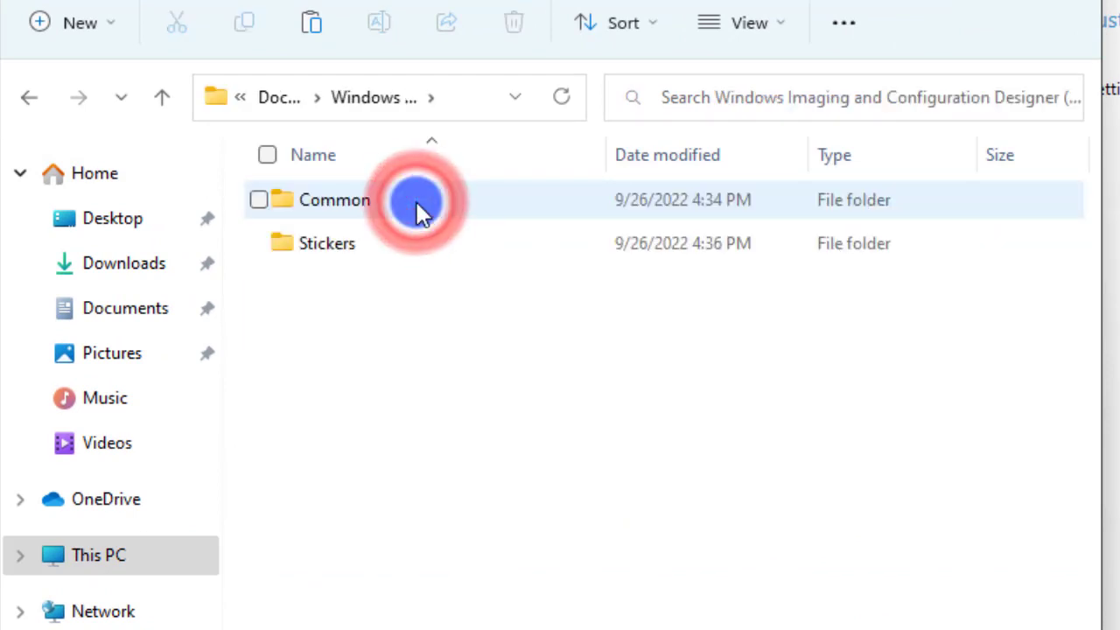
{"action": "double_click", "coordinate": [315, 245]}
{"action": "key", "text": "ctrl+a"}
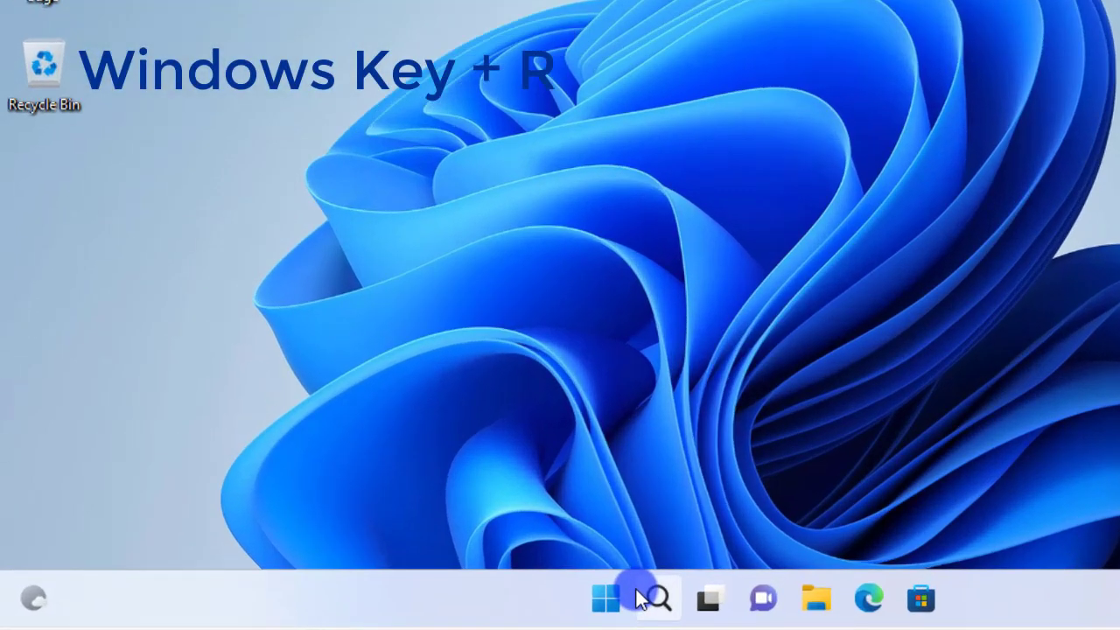
Run regedit from the Run box and approve the administrator prompt.
{"action": "key", "text": "super+r"}
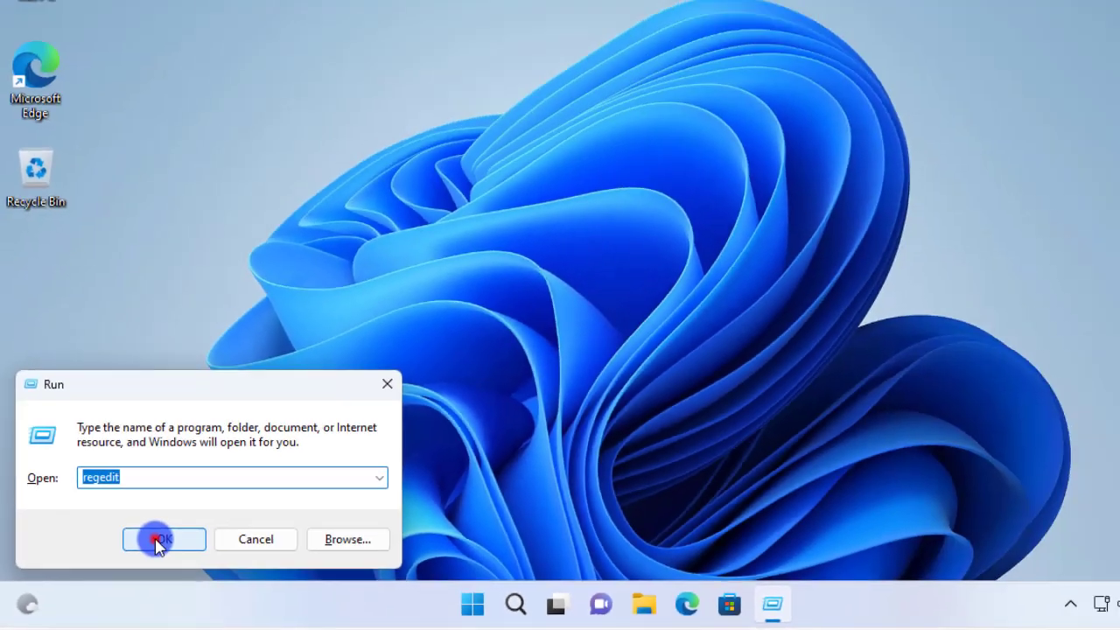
{"action": "left_click", "coordinate": [442, 385]}
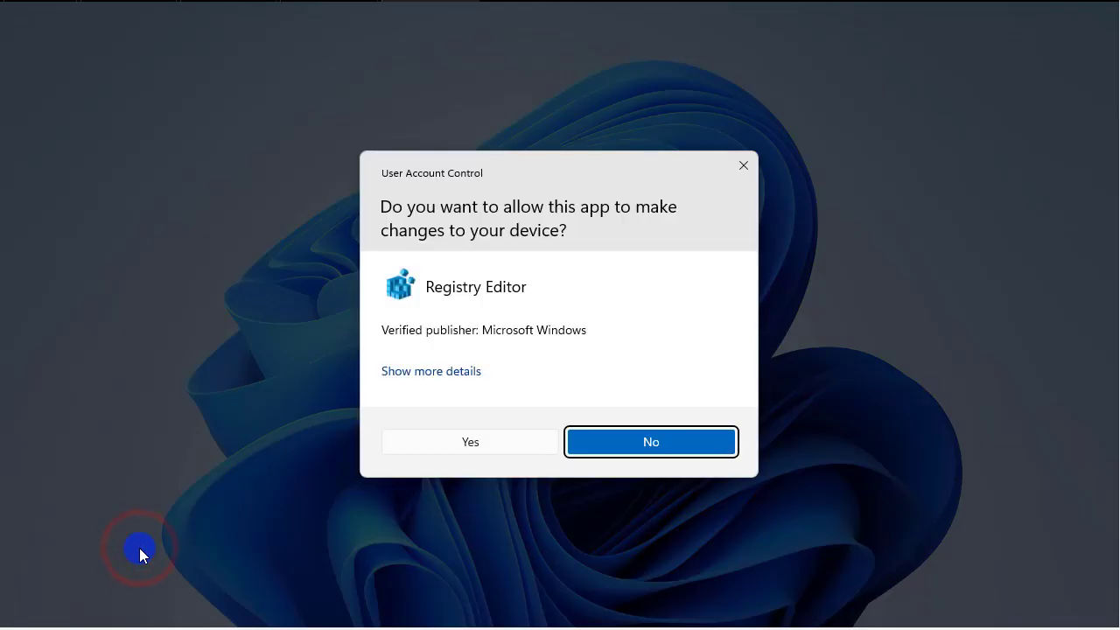
{"action": "left_click", "coordinate": [453, 437]}
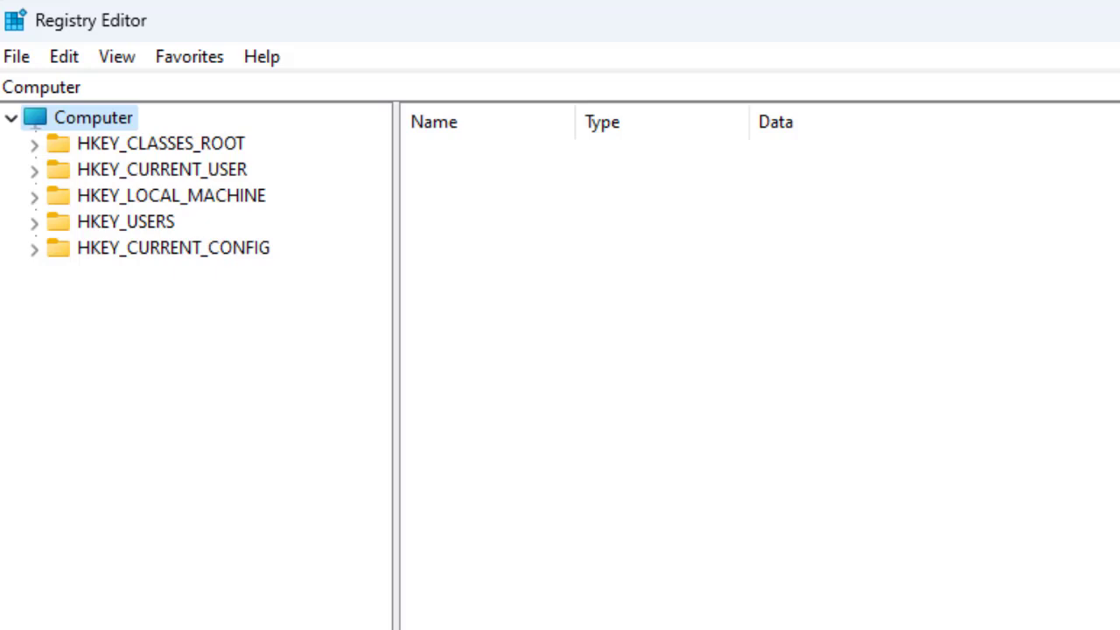
Expand HKEY_LOCAL_MACHINE > SOFTWARE > Microsoft > PolicyManager > current in the registry tree.
{"action": "left_click", "coordinate": [203, 195]}
{"action": "double_click", "coordinate": [203, 195]}
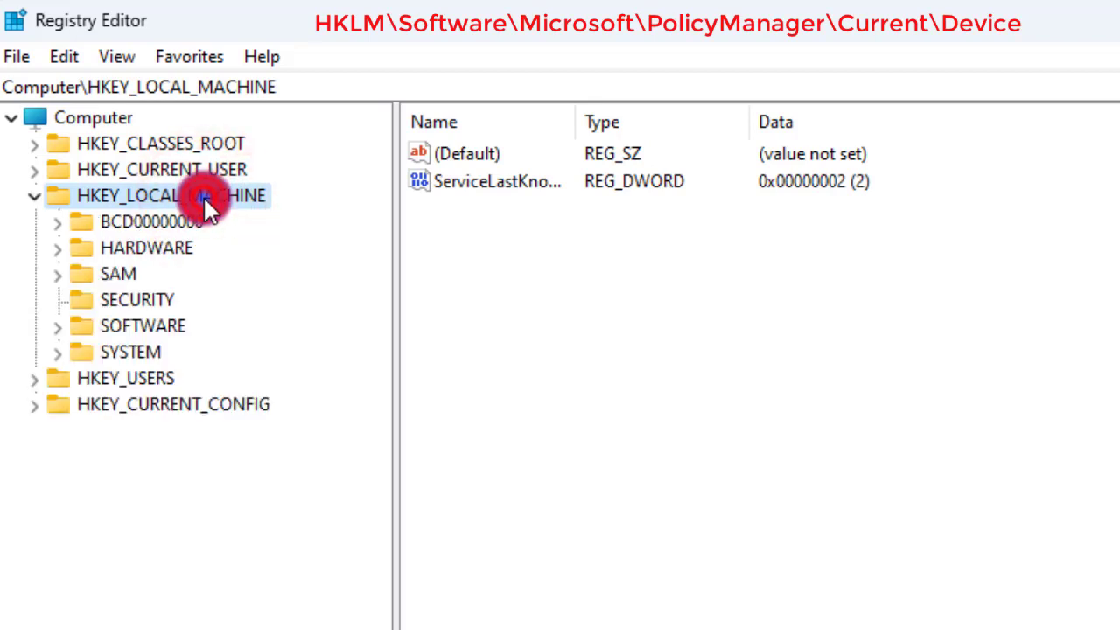
{"action": "double_click", "coordinate": [145, 325]}
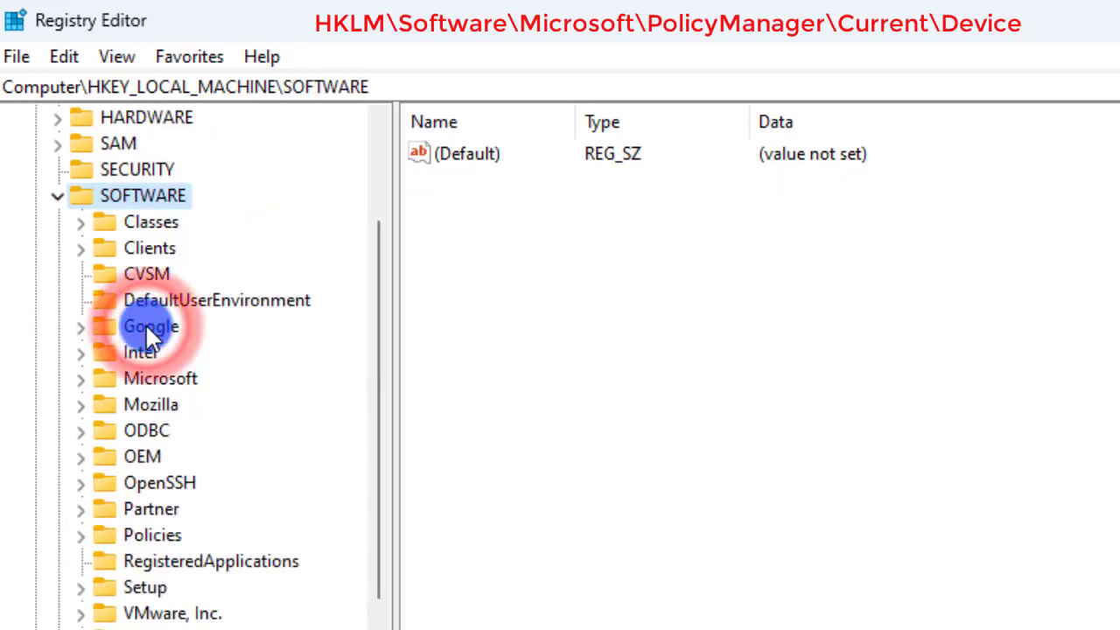
{"action": "scroll", "coordinate": [147, 513], "scroll_direction": "down", "scroll_amount": 1}
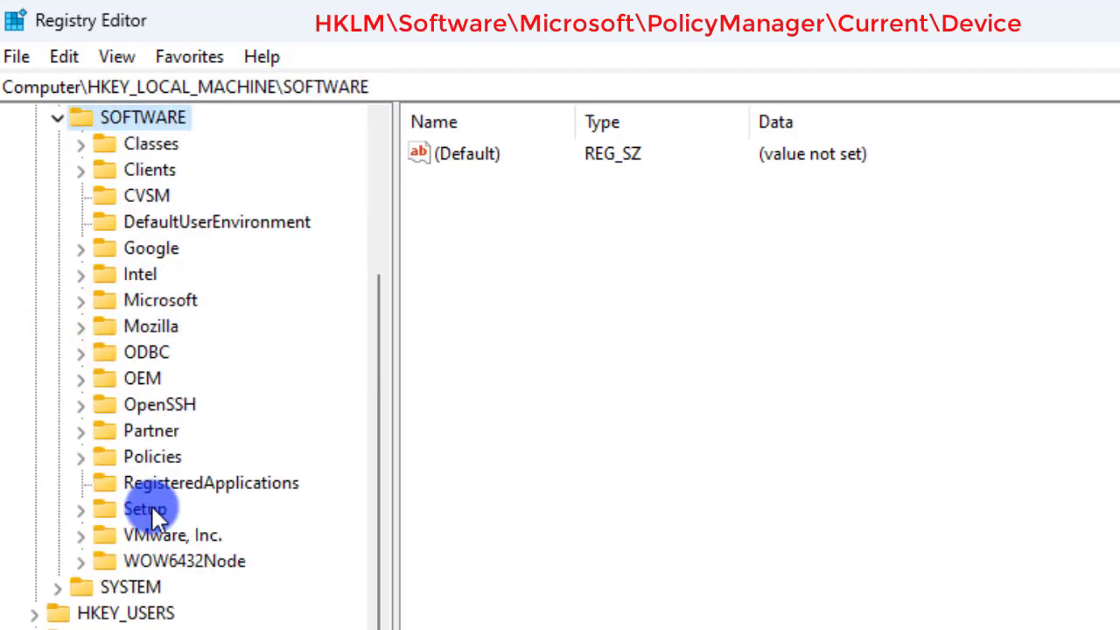
{"action": "double_click", "coordinate": [175, 300]}
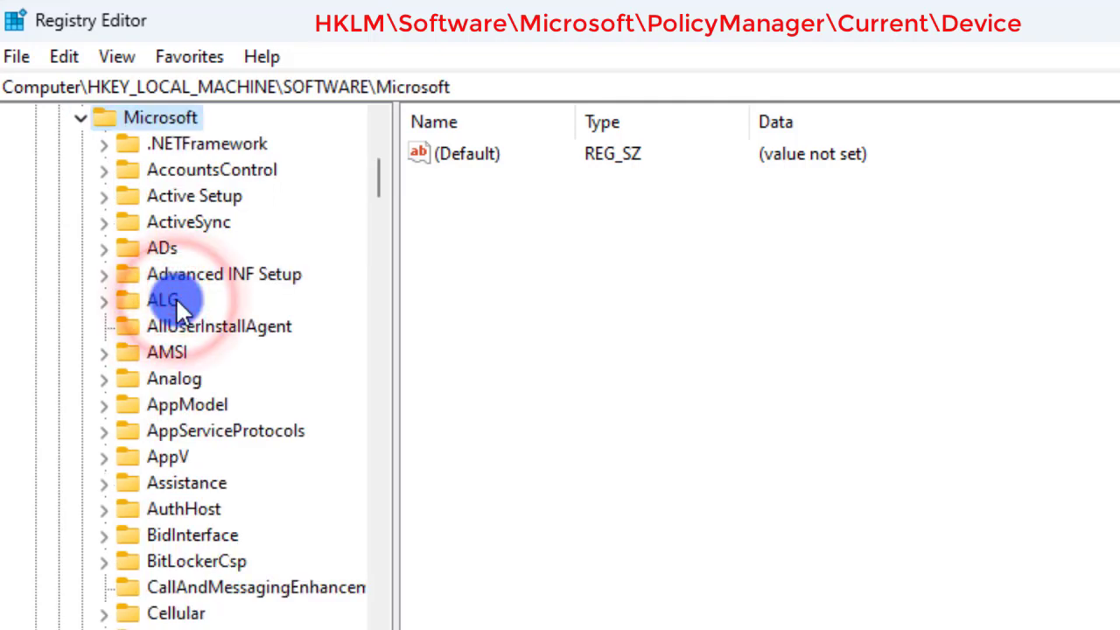
{"action": "scroll", "coordinate": [172, 455], "scroll_direction": "down", "scroll_amount": 11}
{"action": "scroll", "coordinate": [173, 455], "scroll_direction": "down", "scroll_amount": 20}
{"action": "scroll", "coordinate": [173, 455], "scroll_direction": "down", "scroll_amount": 13}
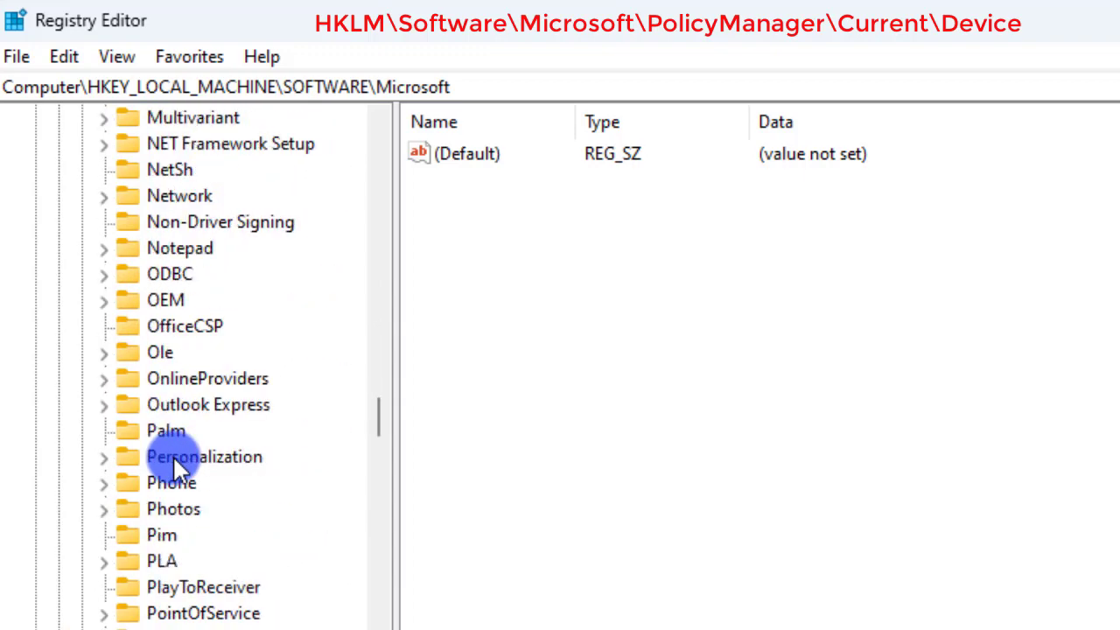
{"action": "scroll", "coordinate": [172, 455], "scroll_direction": "down", "scroll_amount": 1}
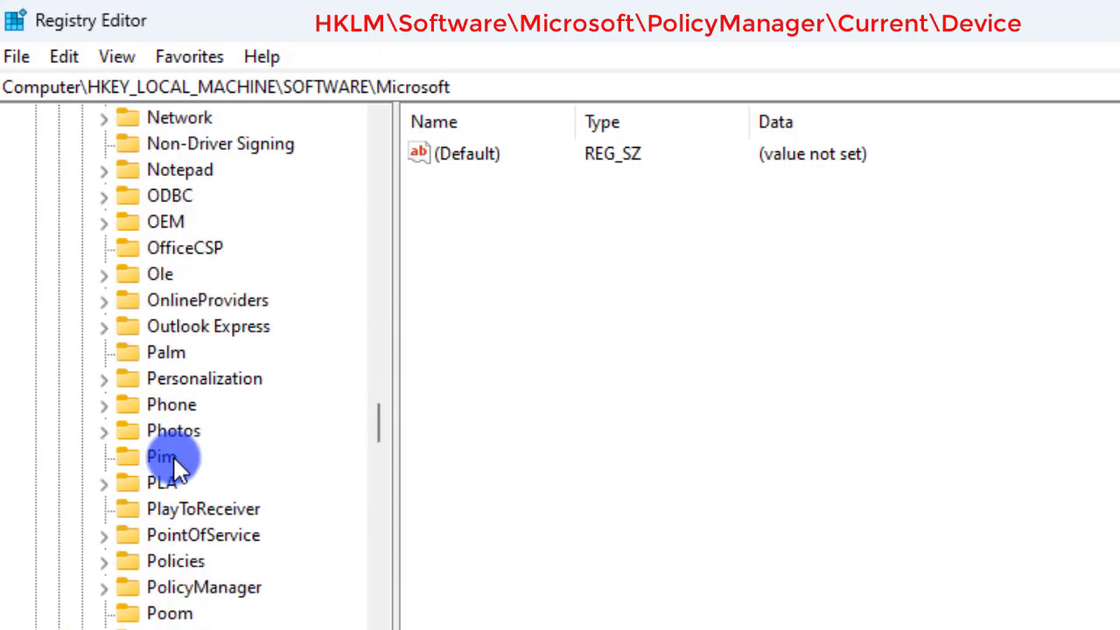
{"action": "left_click", "coordinate": [237, 588]}
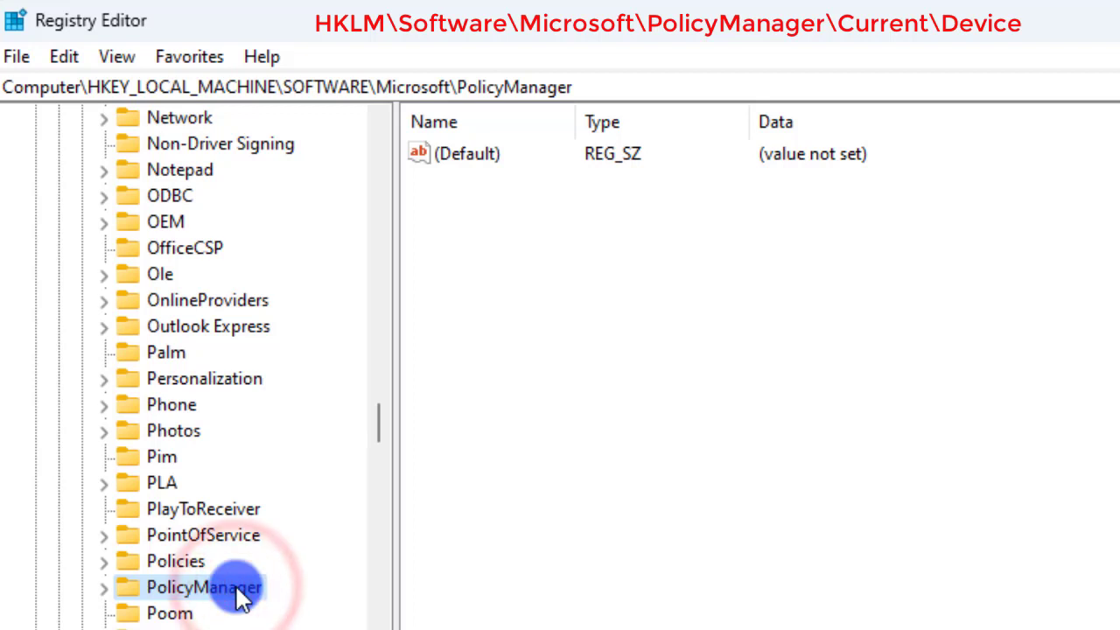
{"action": "double_click", "coordinate": [238, 588]}
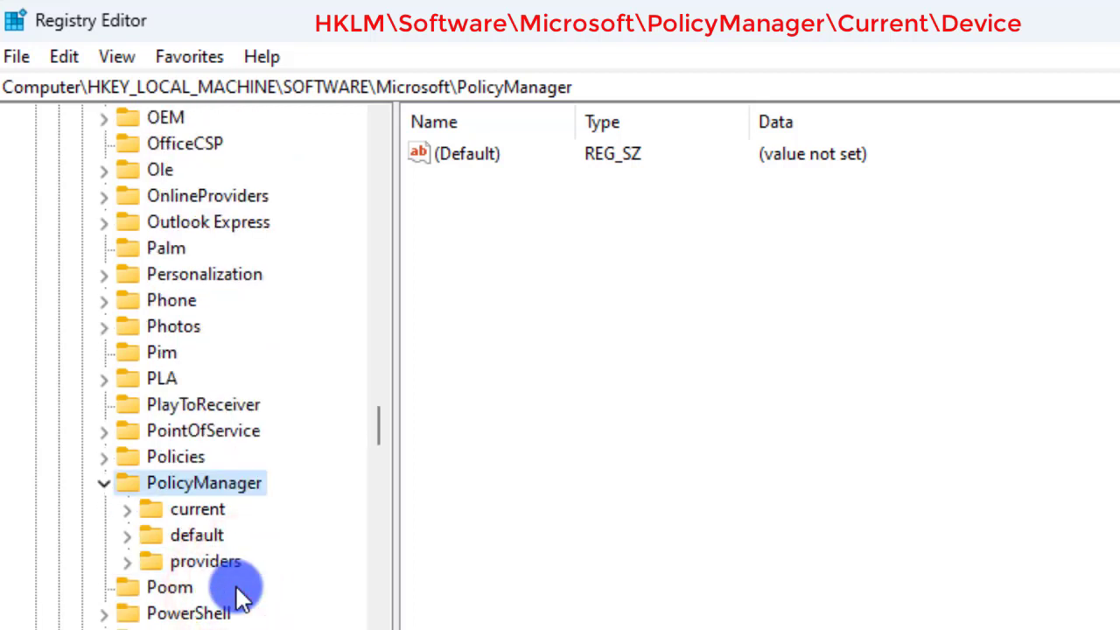
{"action": "double_click", "coordinate": [196, 509]}
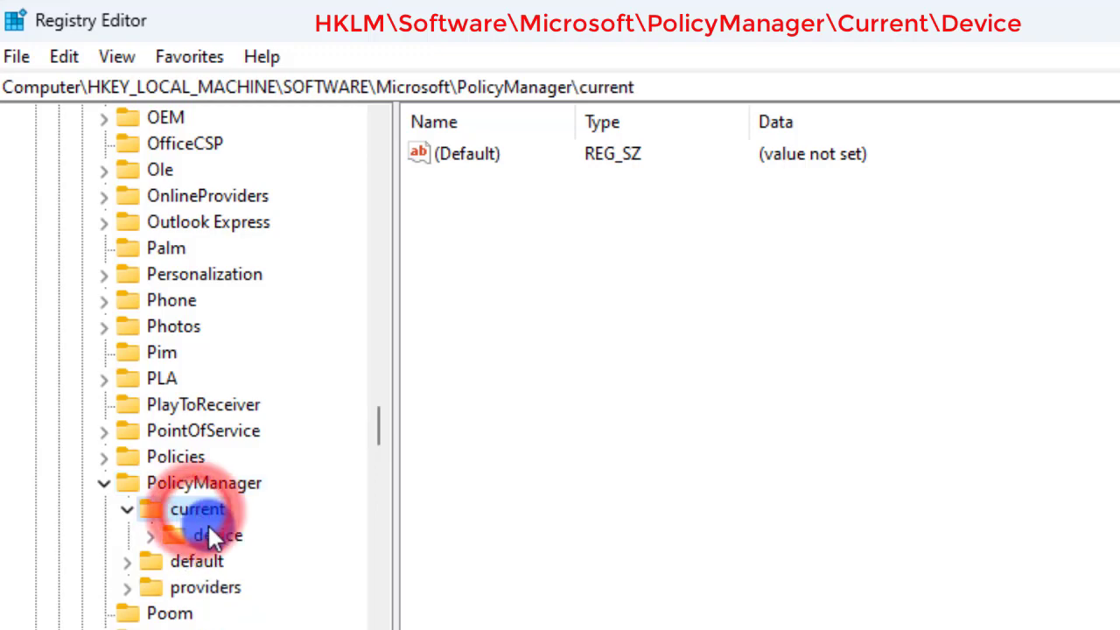
Create a new key named Stickers under PolicyManager\current\device.
{"action": "double_click", "coordinate": [217, 534]}
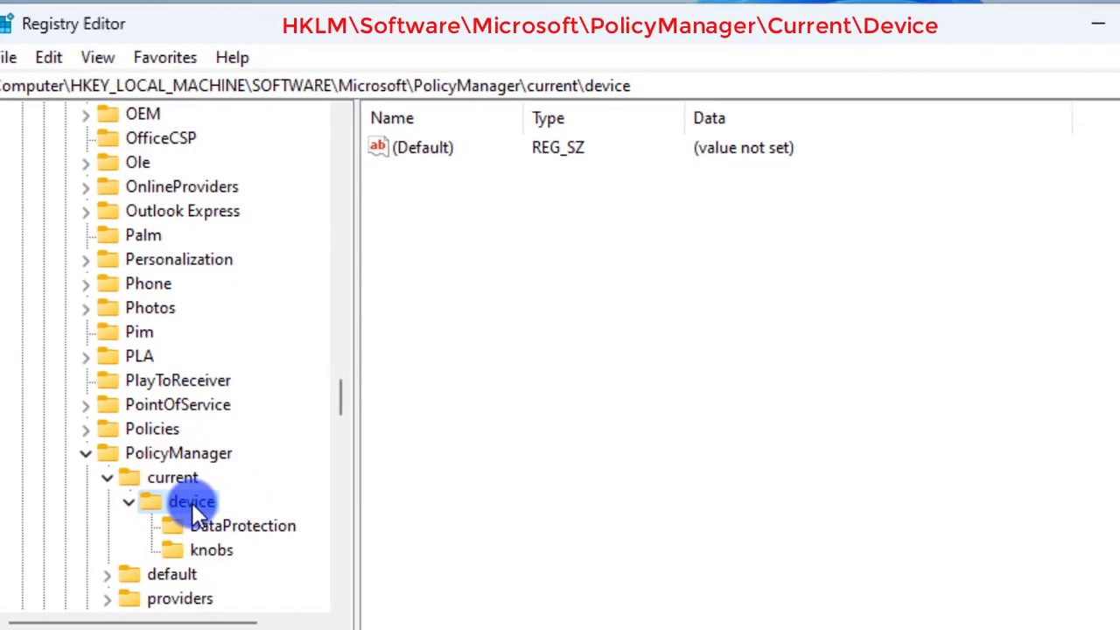
{"action": "right_click", "coordinate": [192, 502]}
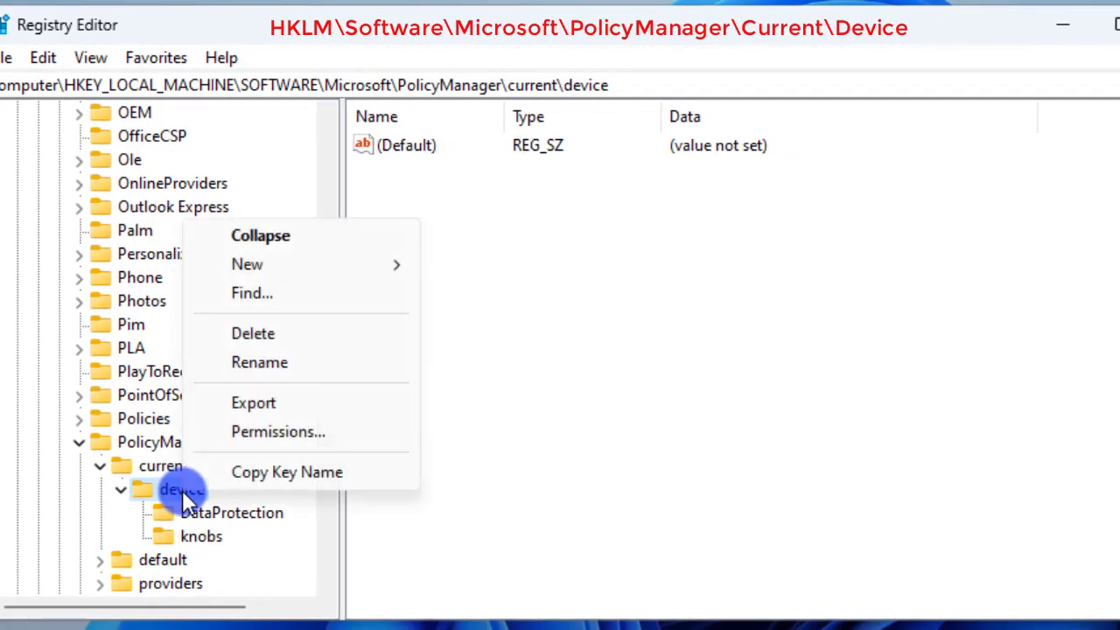
{"action": "left_click", "coordinate": [394, 264]}
{"action": "left_click", "coordinate": [541, 264]}
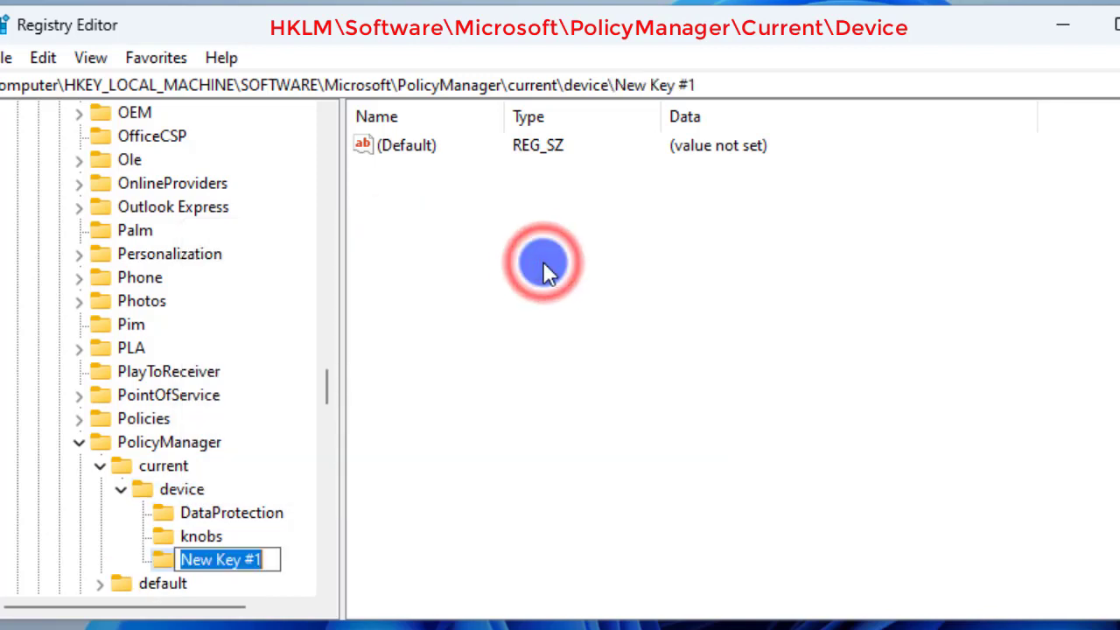
{"action": "type", "text": "Stickers"}
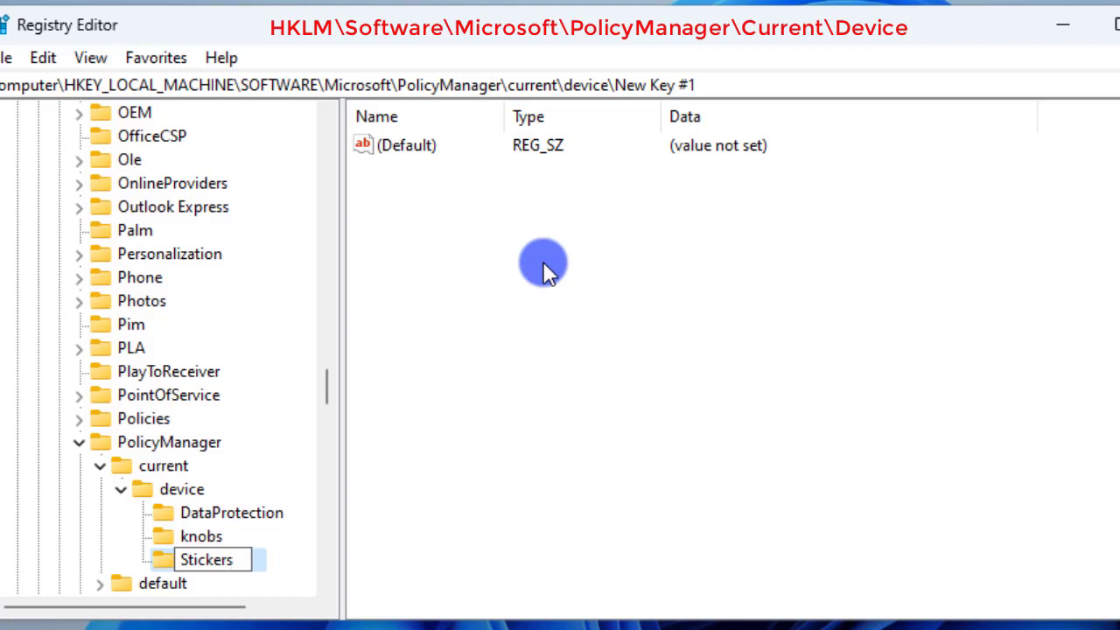
{"action": "key", "text": "Return"}
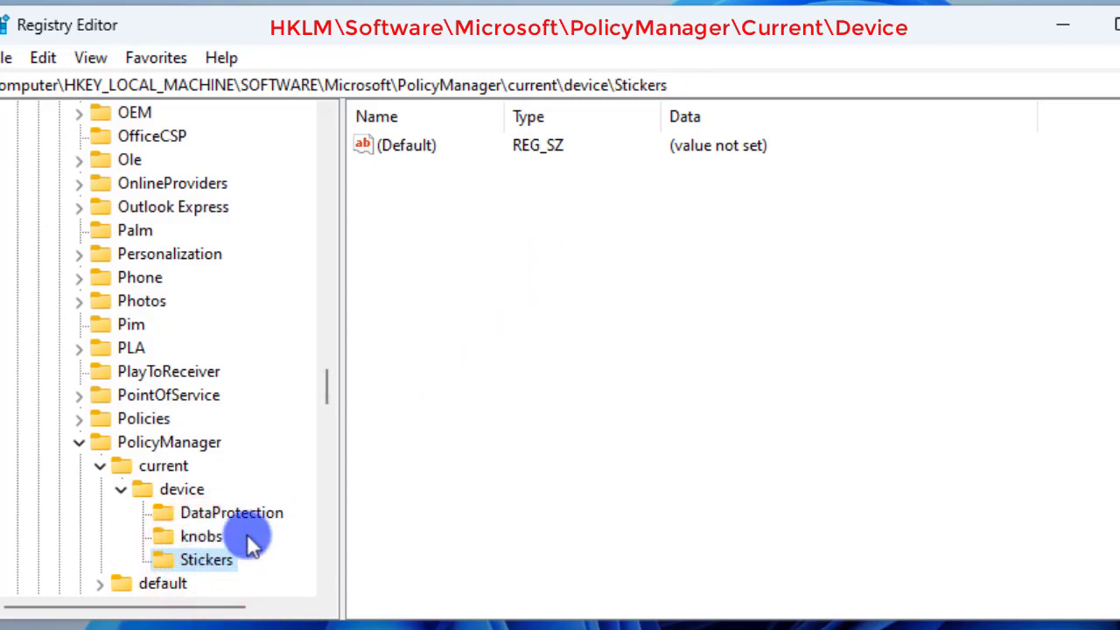
Add a DWORD (32-bit) value EnableStickers with data 1 in Stickers, then close Registry Editor.
{"action": "right_click", "coordinate": [448, 450]}
{"action": "left_click", "coordinate": [509, 455]}
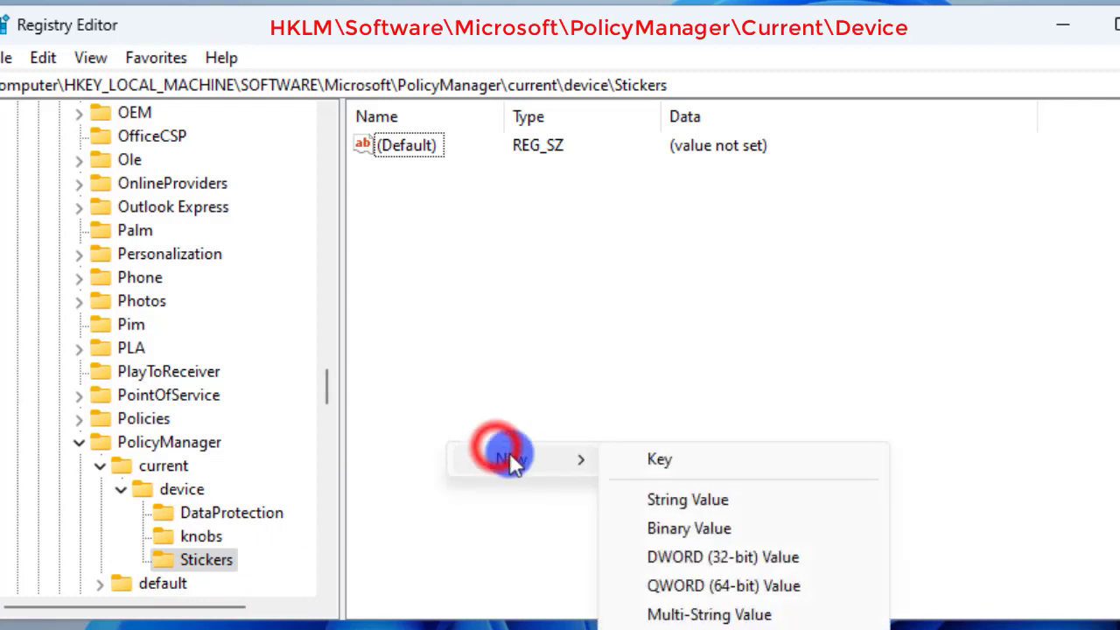
{"action": "left_click", "coordinate": [723, 560]}
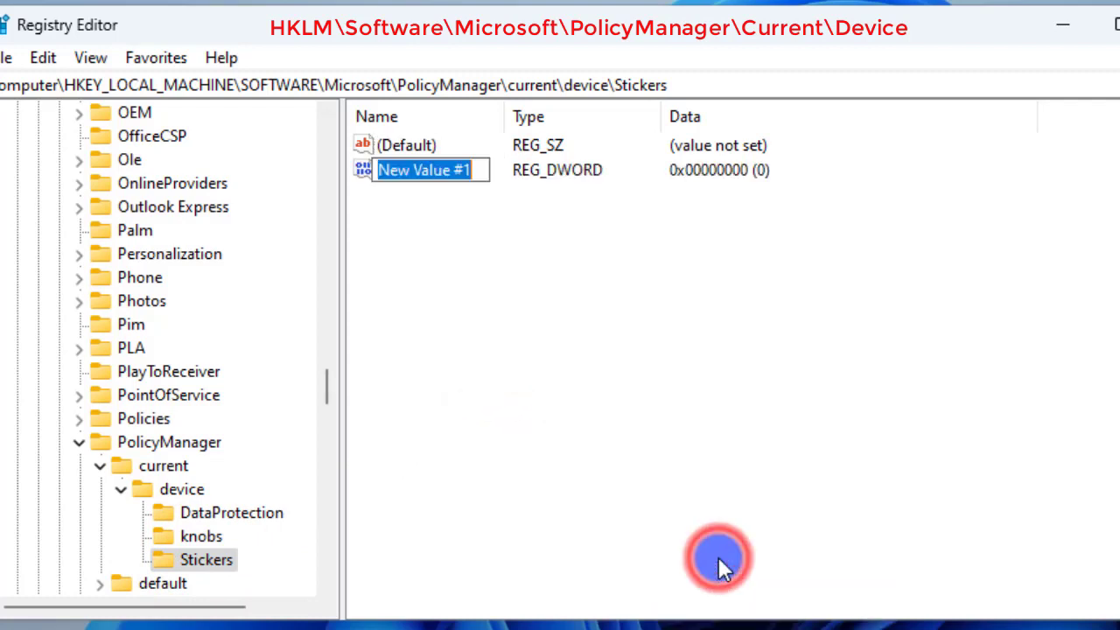
{"action": "type", "text": "En"}
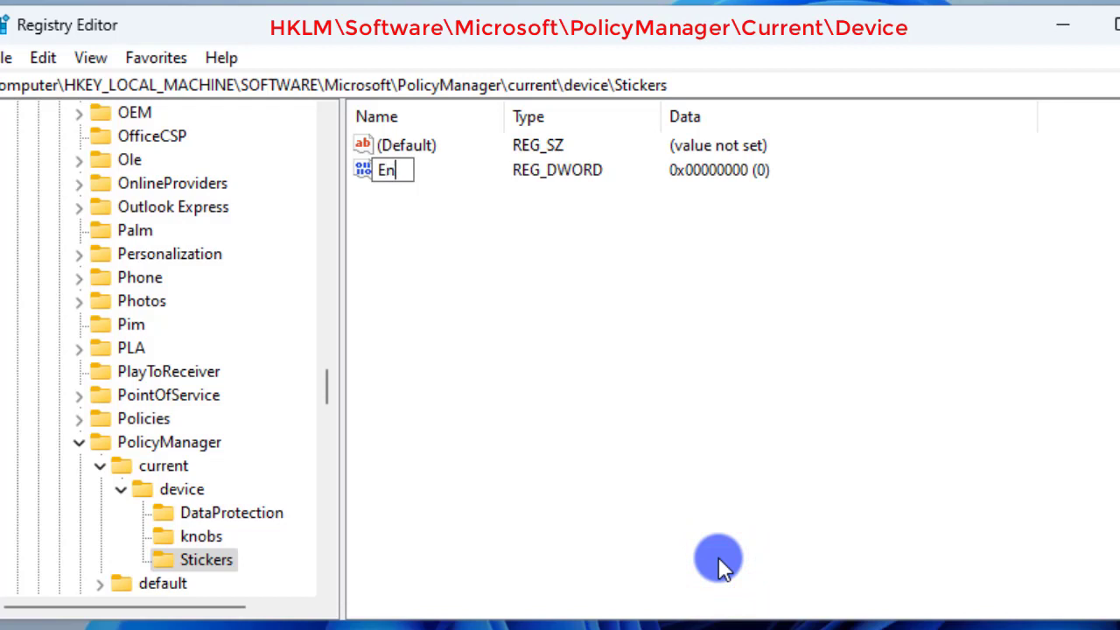
{"action": "type", "text": "ableS"}
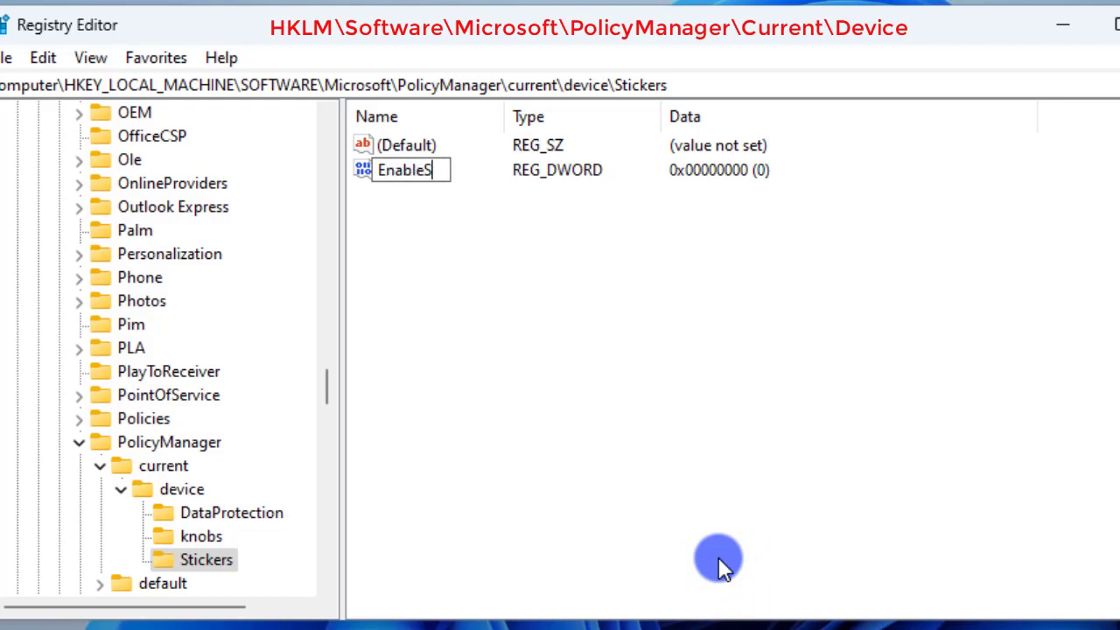
{"action": "type", "text": "tickers"}
{"action": "key", "text": "Return"}
{"action": "key", "text": "Return"}
{"action": "type", "text": "1"}
{"action": "left_click", "coordinate": [344, 348]}
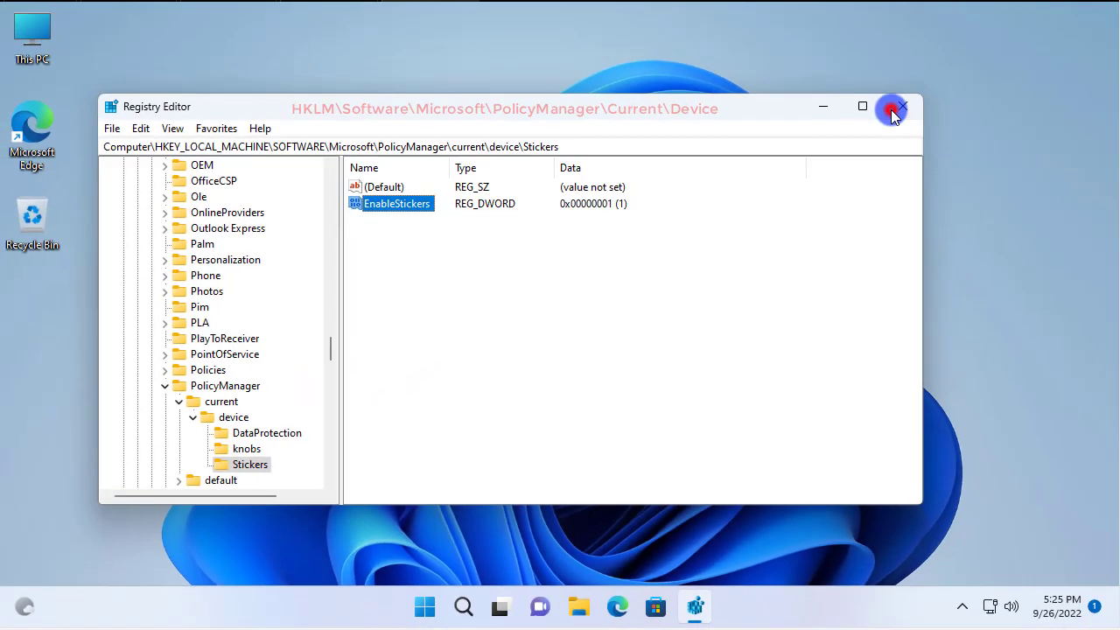
{"action": "left_click", "coordinate": [1029, 65]}
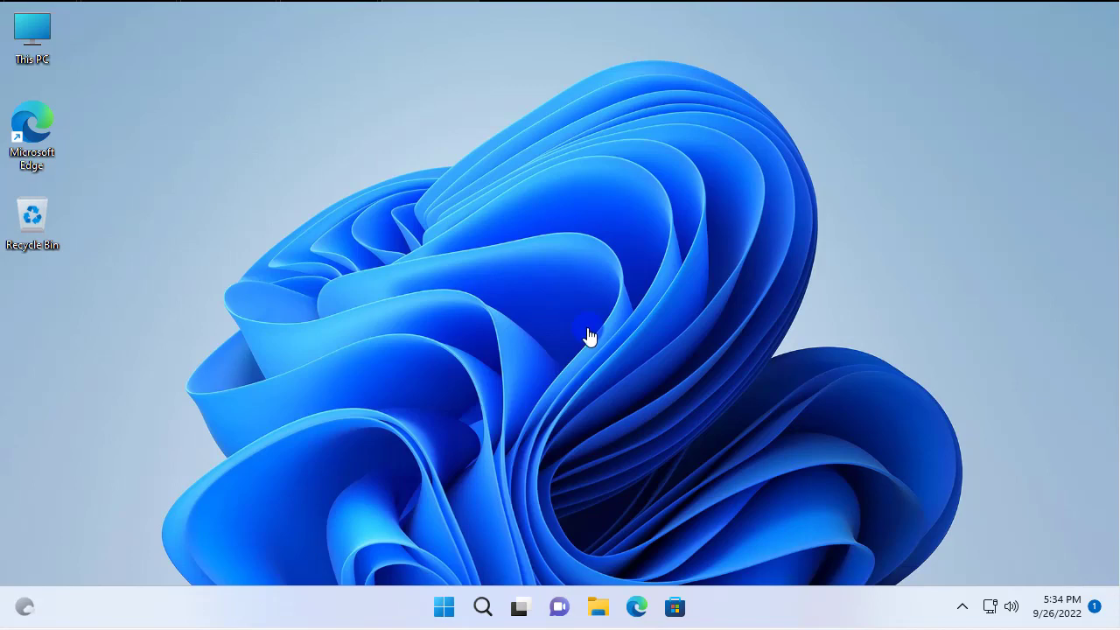
Open Personalize from the desktop and go to the Background page.
{"action": "left_click", "coordinate": [588, 316]}
{"action": "right_click", "coordinate": [587, 314]}
{"action": "left_click", "coordinate": [665, 274]}
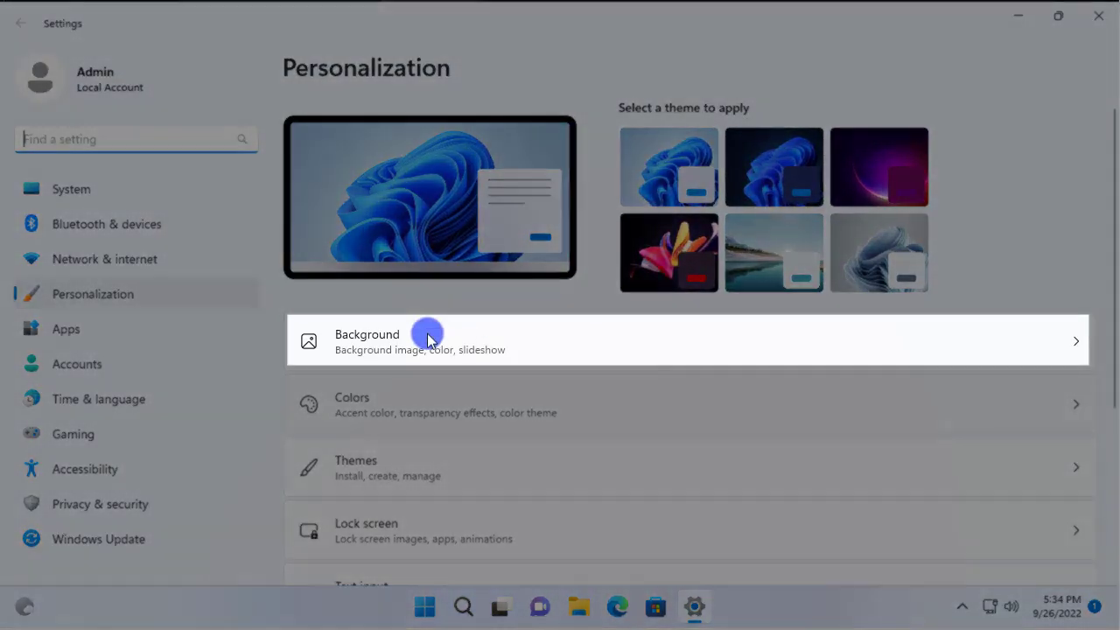
{"action": "left_click", "coordinate": [388, 348]}
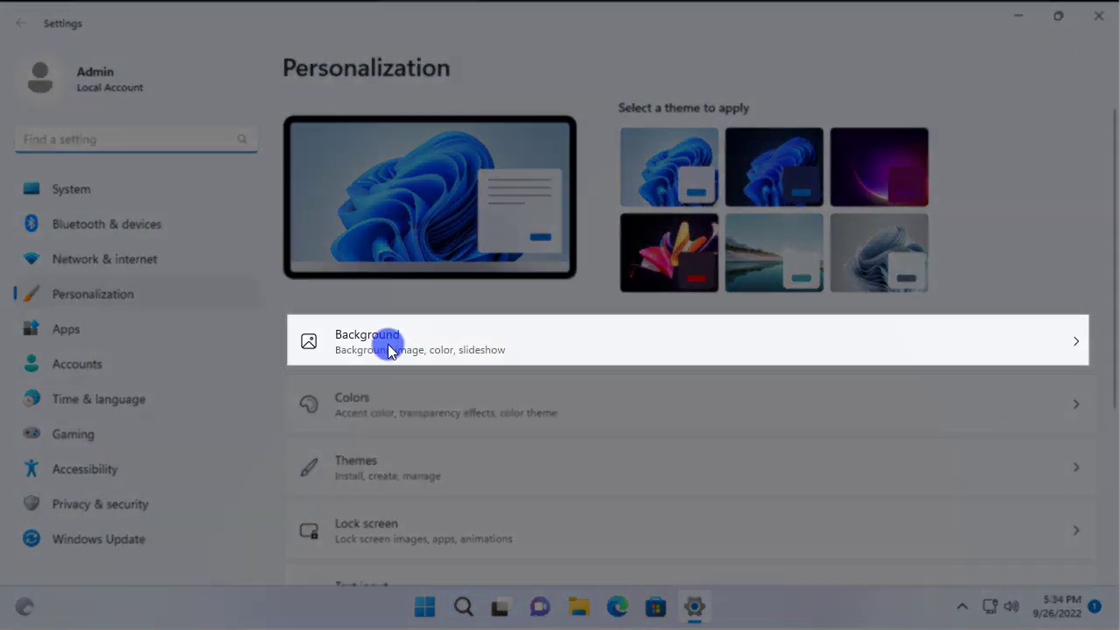
{"action": "left_click", "coordinate": [387, 348]}
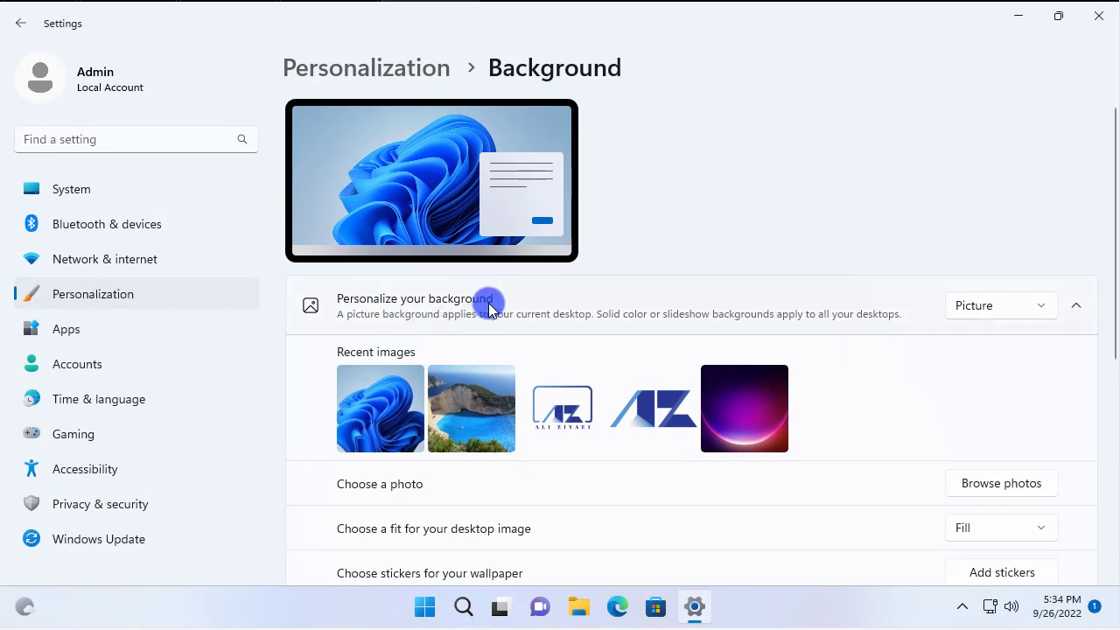
{"action": "scroll", "coordinate": [488, 303], "scroll_direction": "down", "scroll_amount": 2}
{"action": "scroll", "coordinate": [489, 303], "scroll_direction": "up", "scroll_amount": 1}
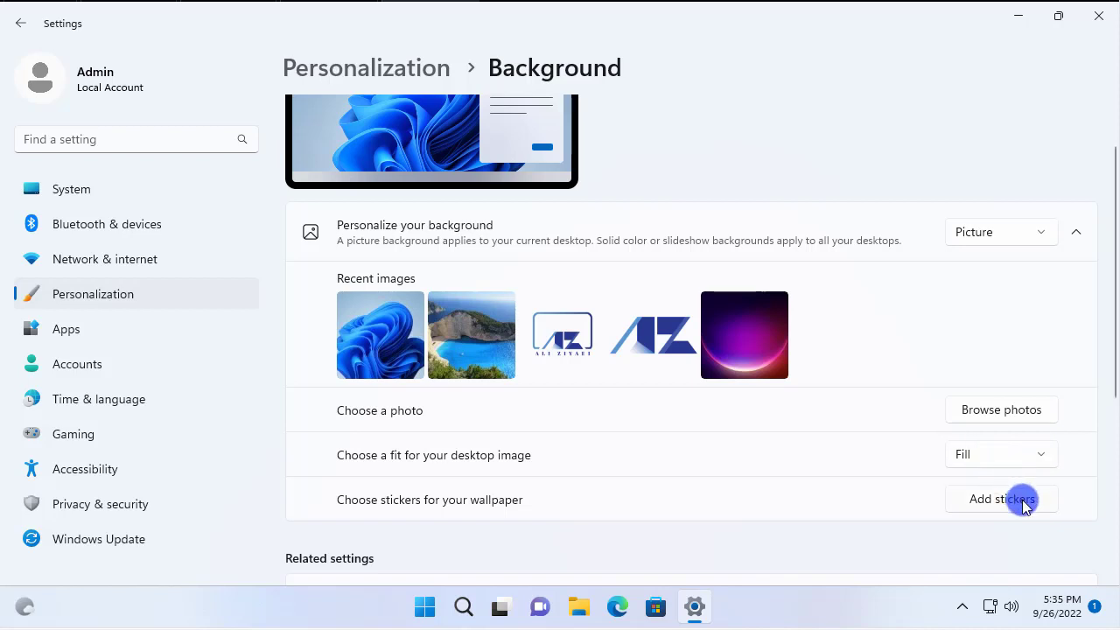
Switch the wallpaper fit to Stretch, back to Fill, and open Add stickers.
{"action": "left_click", "coordinate": [1028, 462]}
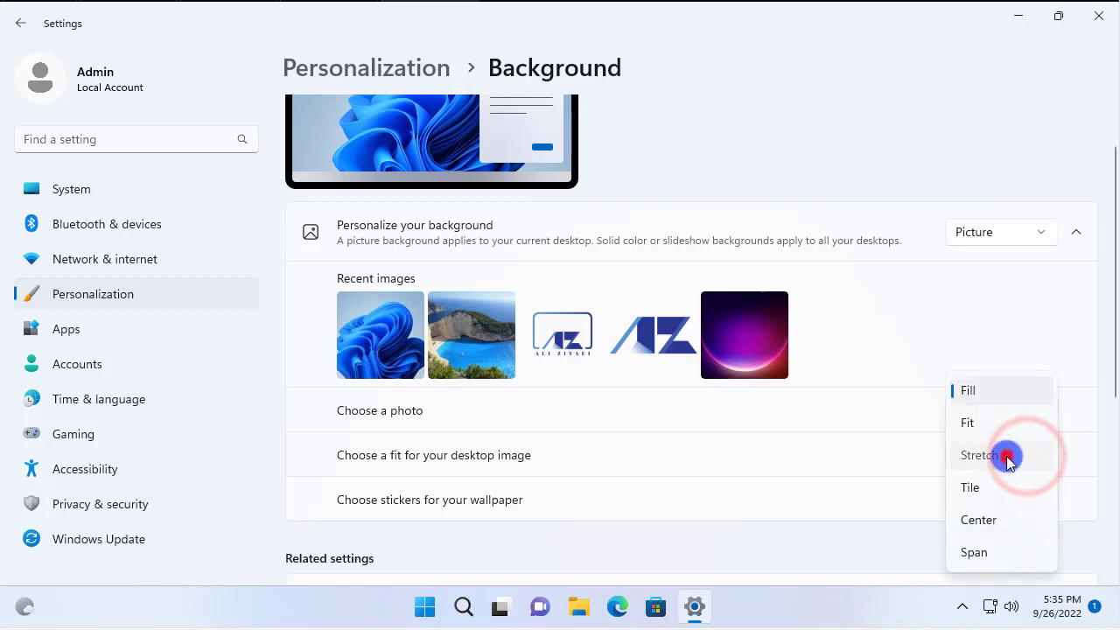
{"action": "left_click", "coordinate": [1016, 457]}
{"action": "left_click", "coordinate": [1050, 457]}
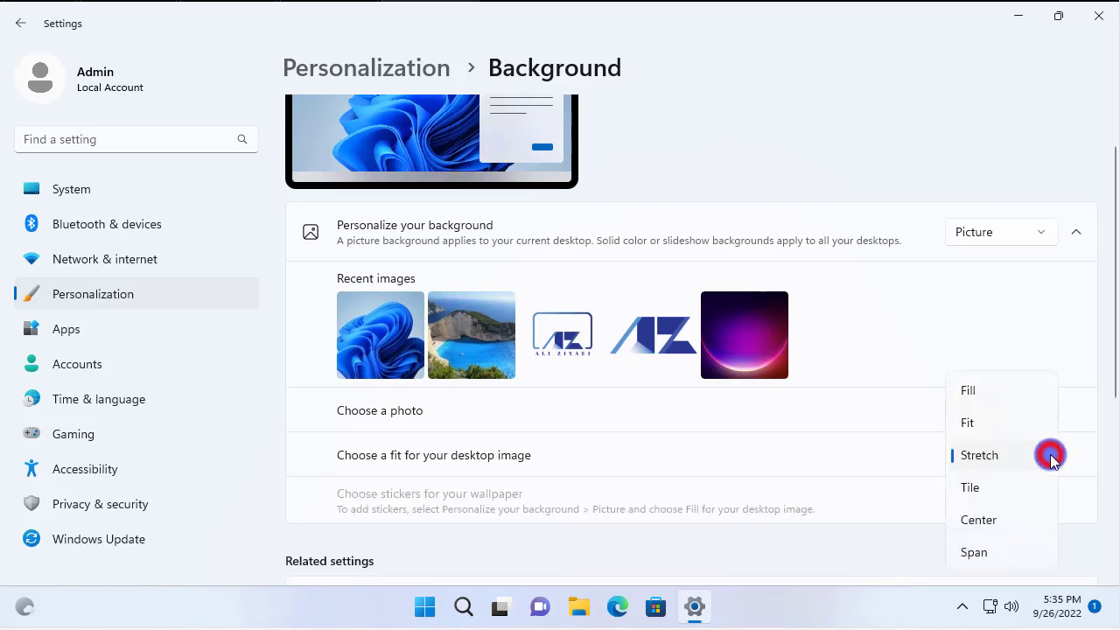
{"action": "left_click", "coordinate": [975, 391]}
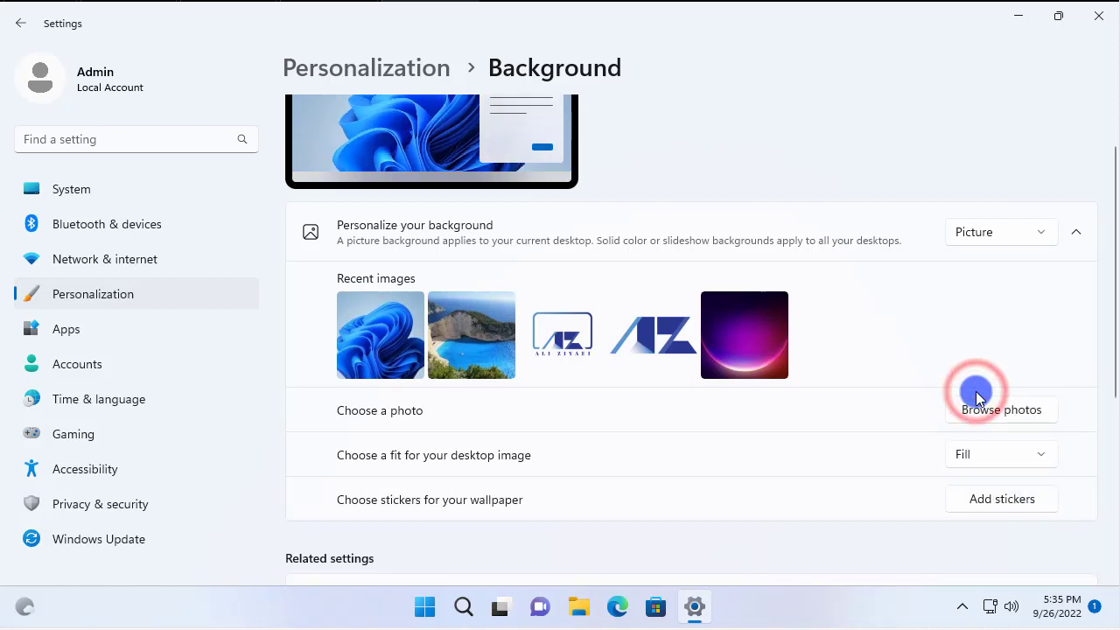
{"action": "left_click", "coordinate": [1013, 499]}
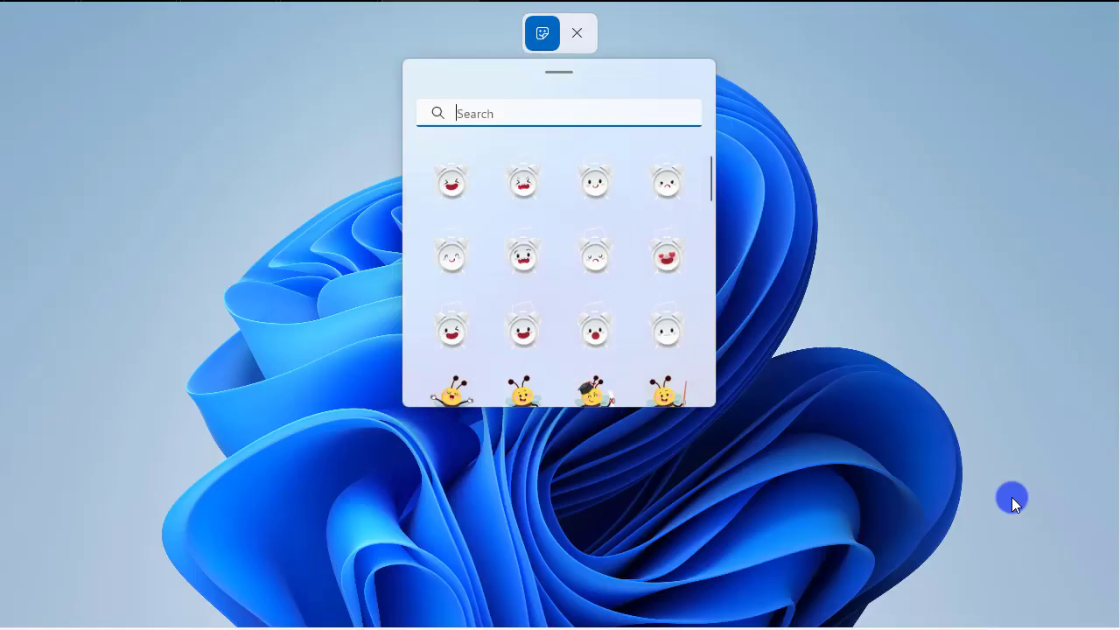
Add the smiling alarm-clock sticker, move it to the top-right corner and shrink it.
{"action": "left_click_drag", "start_coordinate": [710, 173], "coordinate": [590, 185]}
{"action": "left_click", "coordinate": [710, 383]}
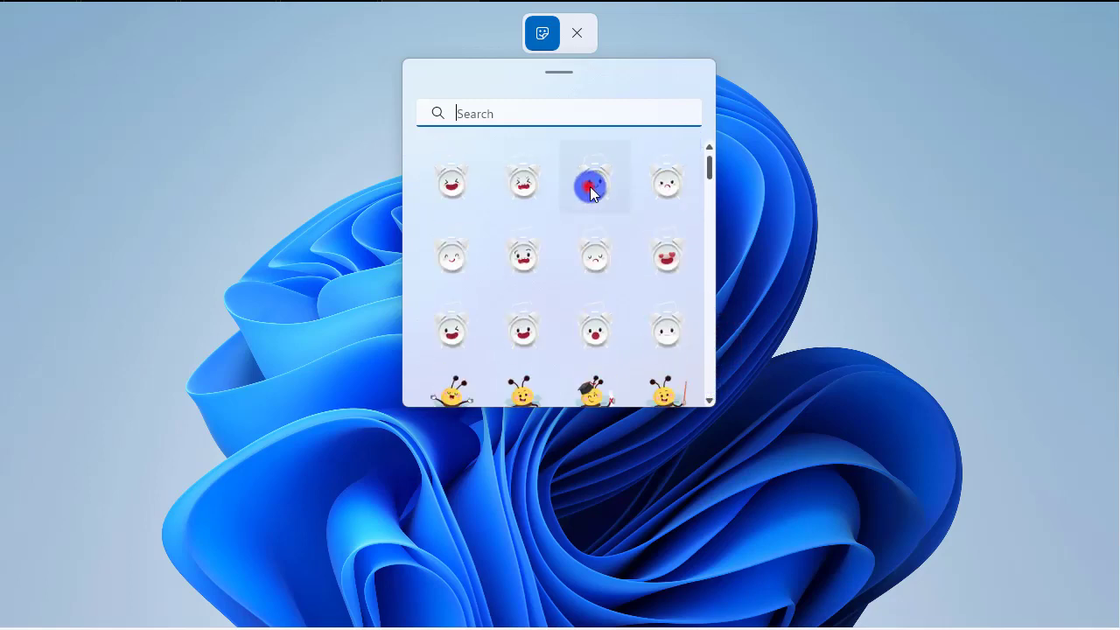
{"action": "left_click", "coordinate": [587, 191]}
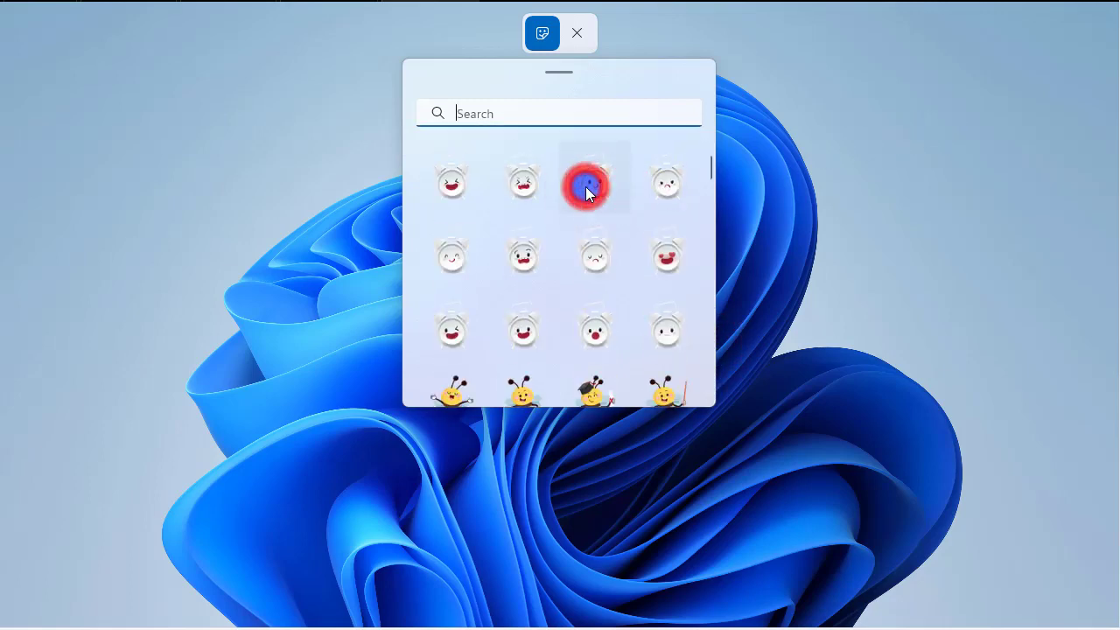
{"action": "left_click", "coordinate": [166, 140]}
{"action": "left_click_drag", "start_coordinate": [164, 145], "coordinate": [1059, 144]}
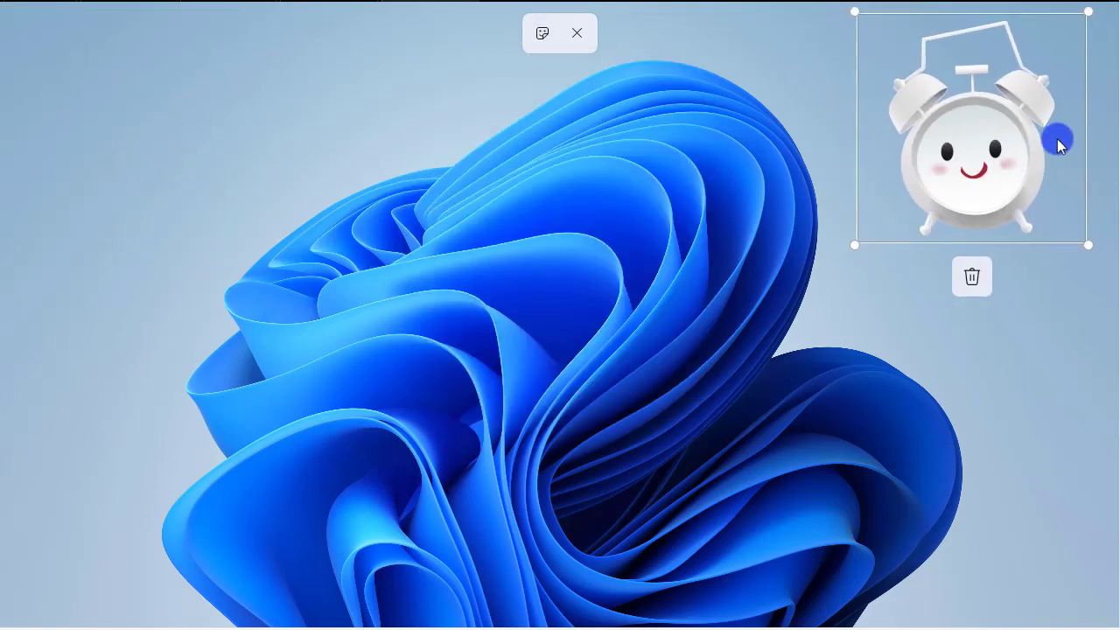
{"action": "left_click_drag", "start_coordinate": [857, 245], "coordinate": [912, 183]}
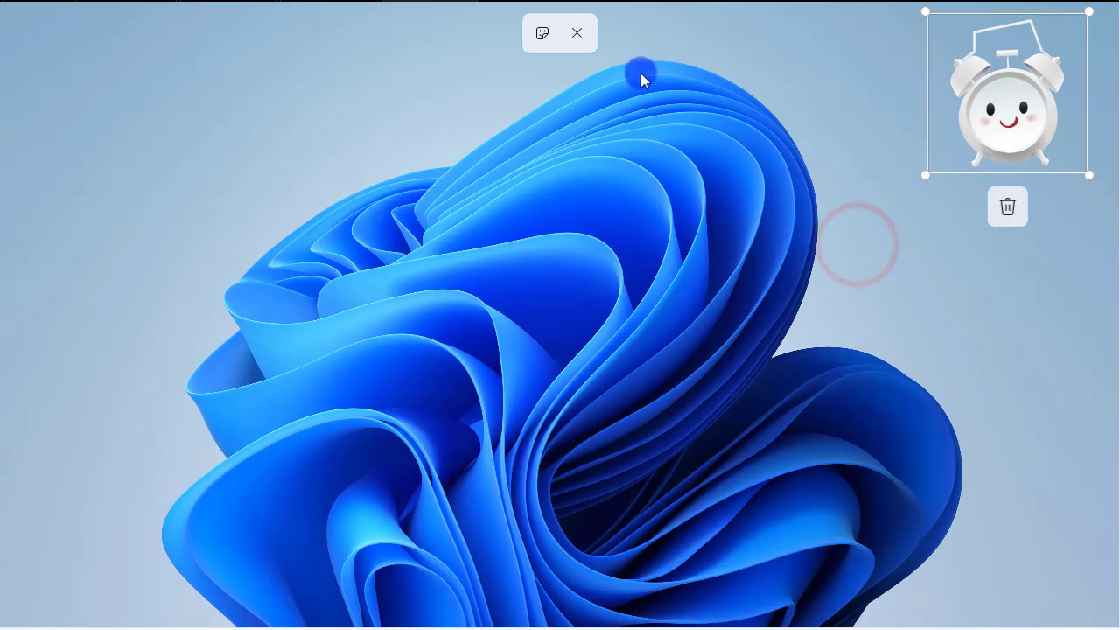
Add the waving purple character sticker to the wallpaper's top-left area.
{"action": "left_click", "coordinate": [542, 33]}
{"action": "scroll", "coordinate": [600, 285], "scroll_direction": "down", "scroll_amount": 10}
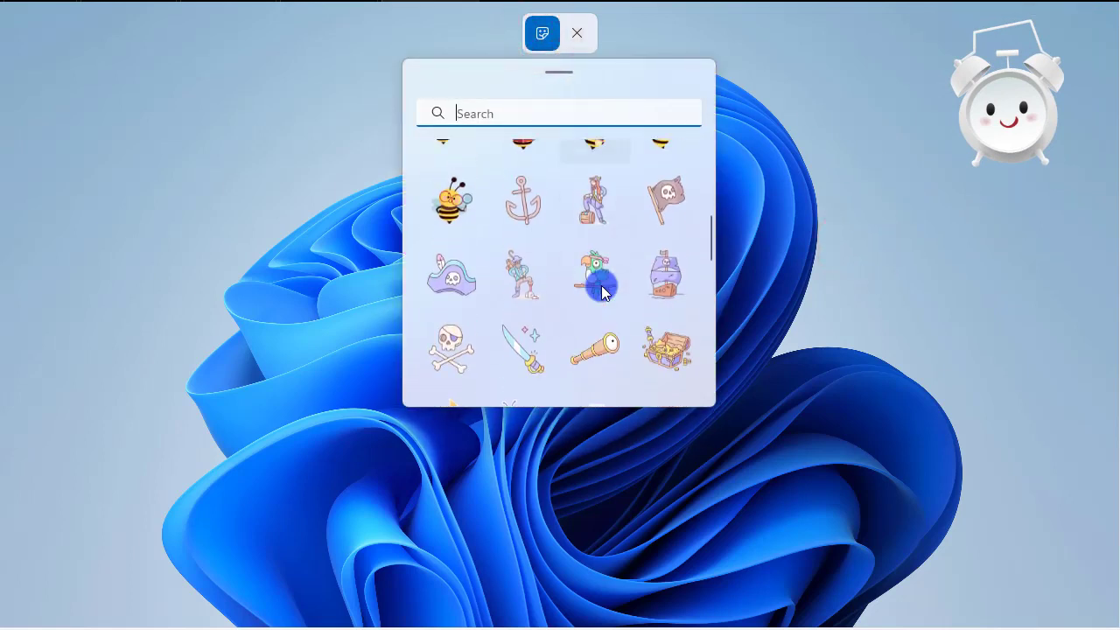
{"action": "scroll", "coordinate": [601, 285], "scroll_direction": "down", "scroll_amount": 6}
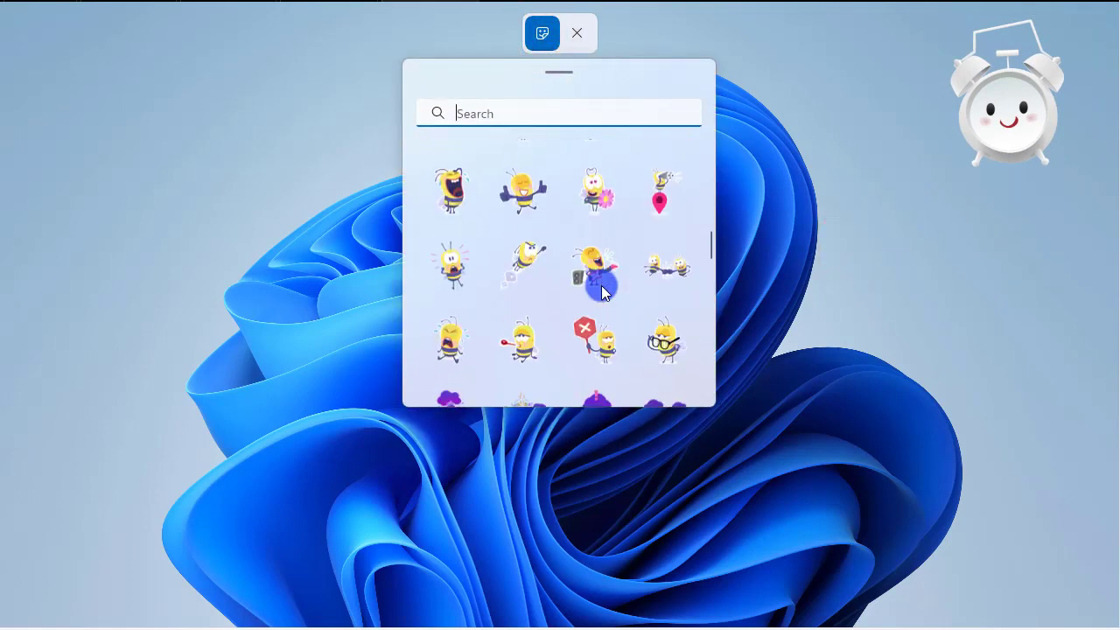
{"action": "scroll", "coordinate": [601, 285], "scroll_direction": "up", "scroll_amount": 2}
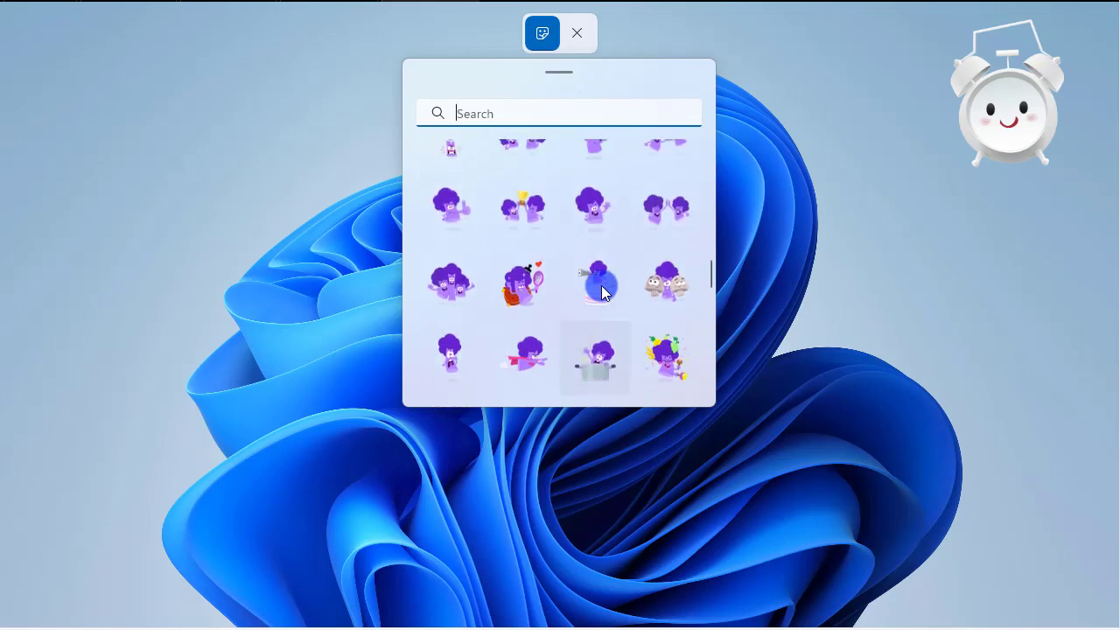
{"action": "left_click", "coordinate": [600, 215]}
{"action": "left_click_drag", "start_coordinate": [601, 215], "coordinate": [525, 232]}
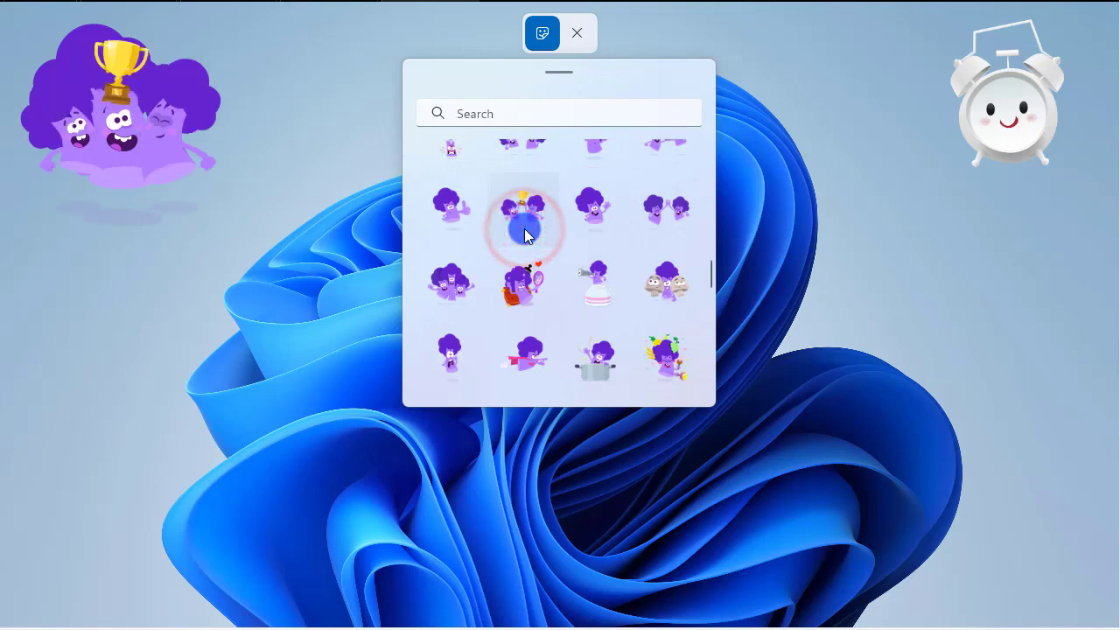
Move the trophy sticker to the right side, shrink it, and close the sticker editor.
{"action": "left_click_drag", "start_coordinate": [107, 117], "coordinate": [949, 414]}
{"action": "left_click_drag", "start_coordinate": [1071, 539], "coordinate": [1020, 488]}
{"action": "left_click", "coordinate": [934, 405]}
{"action": "left_click_drag", "start_coordinate": [950, 374], "coordinate": [998, 313]}
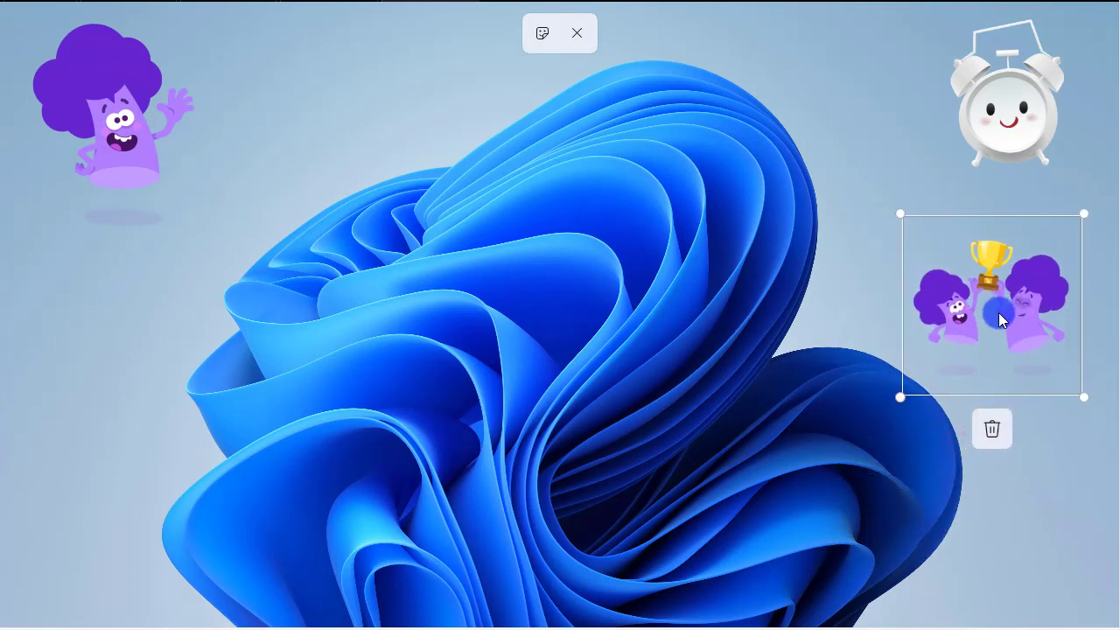
{"action": "left_click", "coordinate": [576, 37]}
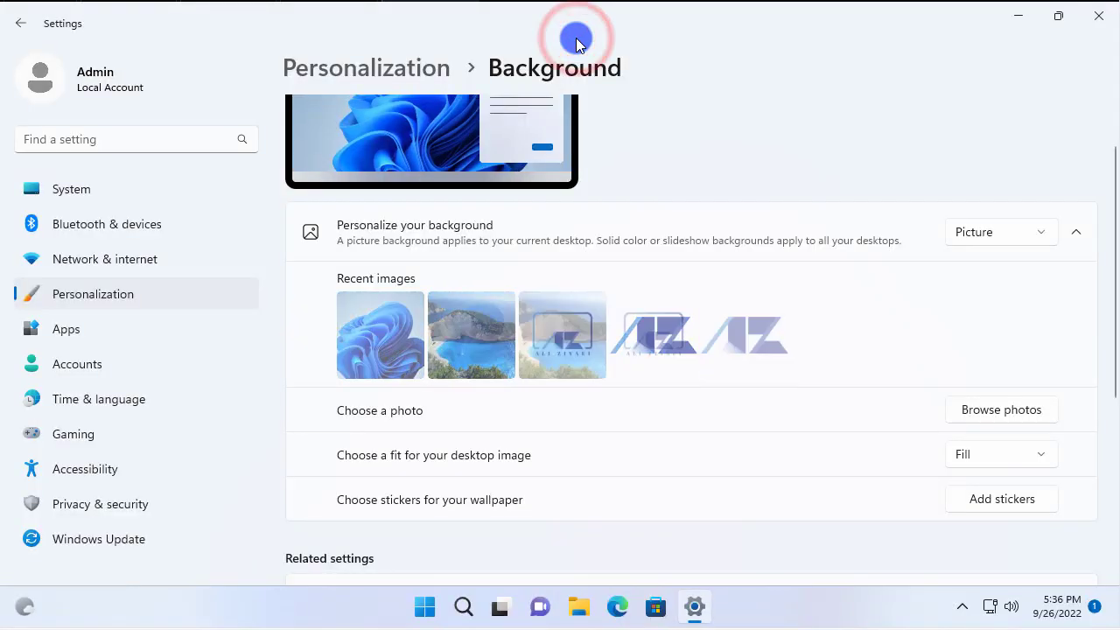
Minimize Settings to view the stickered desktop, then reopen Personalize > Background > Add stickers.
{"action": "left_click", "coordinate": [1027, 21]}
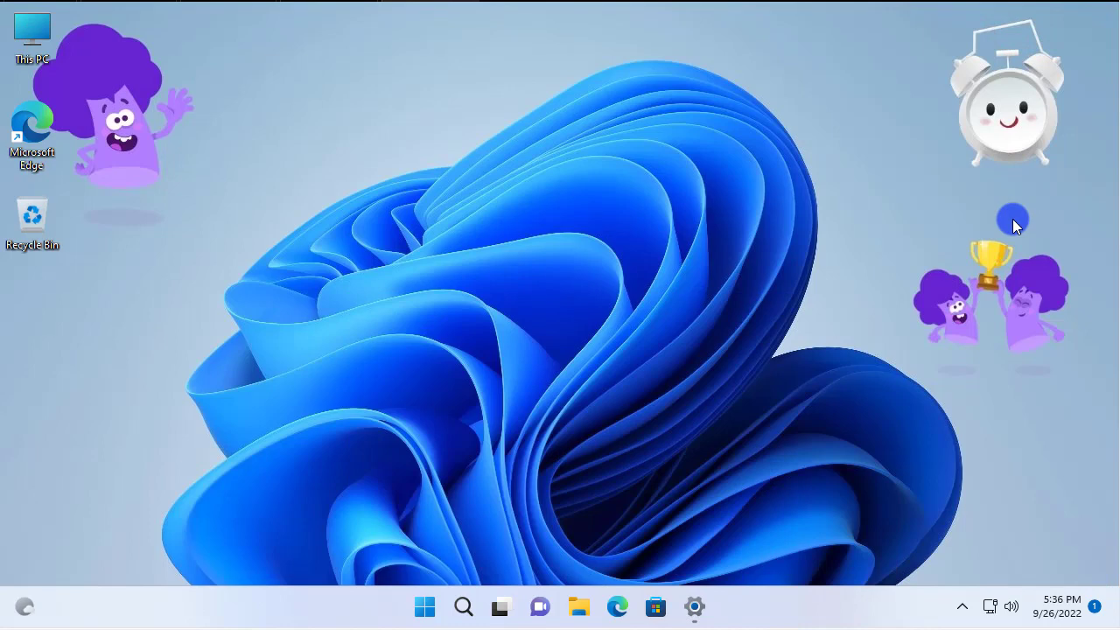
{"action": "right_click", "coordinate": [817, 308]}
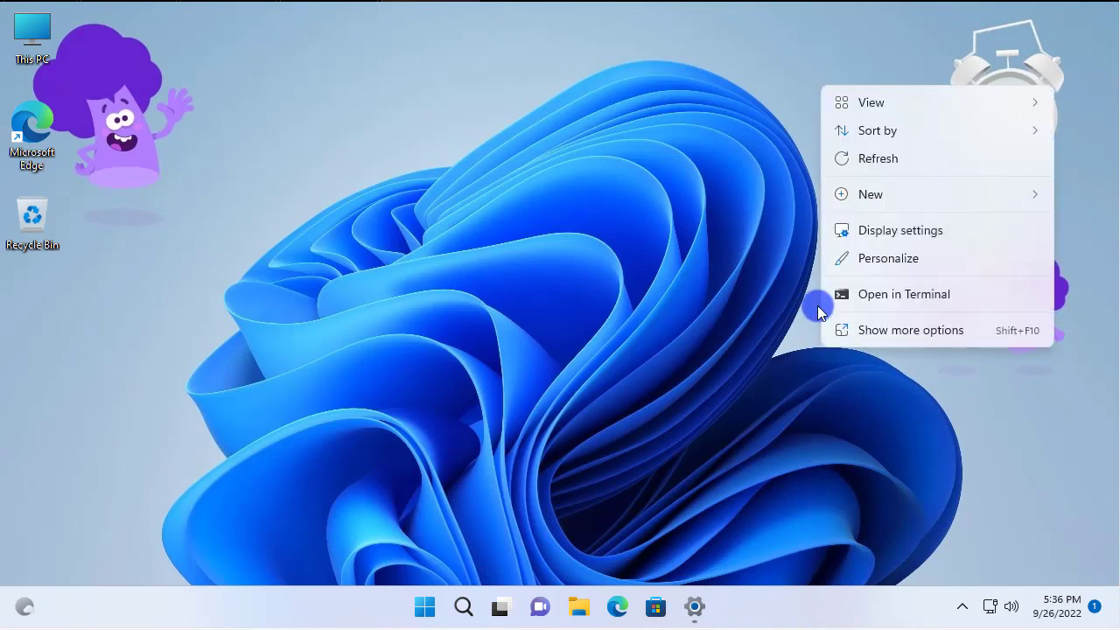
{"action": "left_click", "coordinate": [891, 259]}
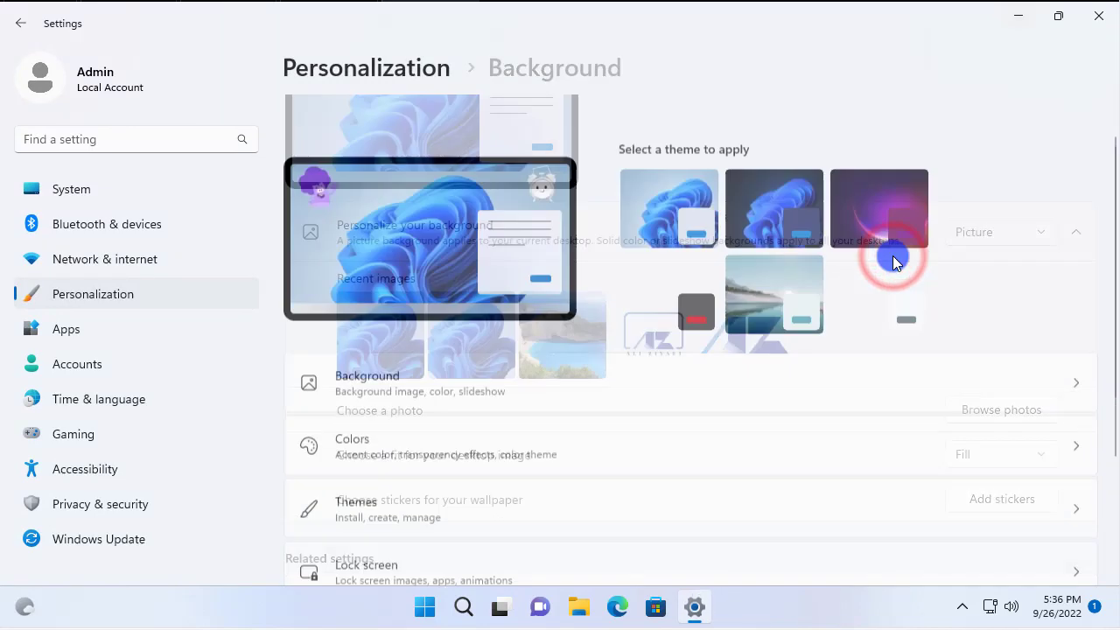
{"action": "left_click", "coordinate": [393, 336]}
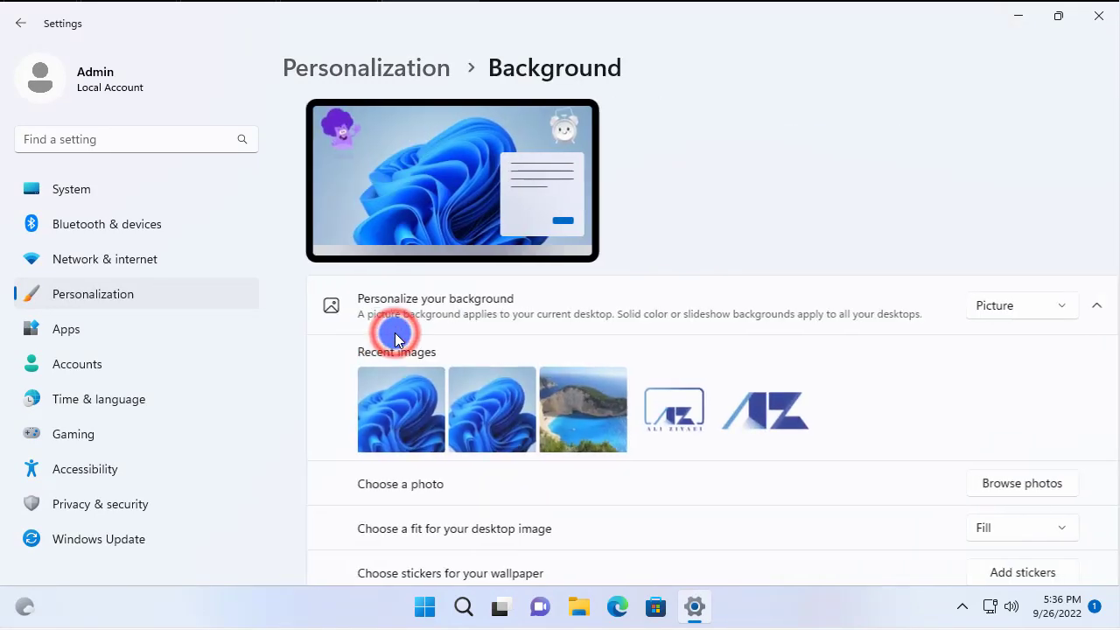
{"action": "scroll", "coordinate": [395, 341], "scroll_direction": "down", "scroll_amount": 2}
{"action": "scroll", "coordinate": [395, 341], "scroll_direction": "down", "scroll_amount": 2}
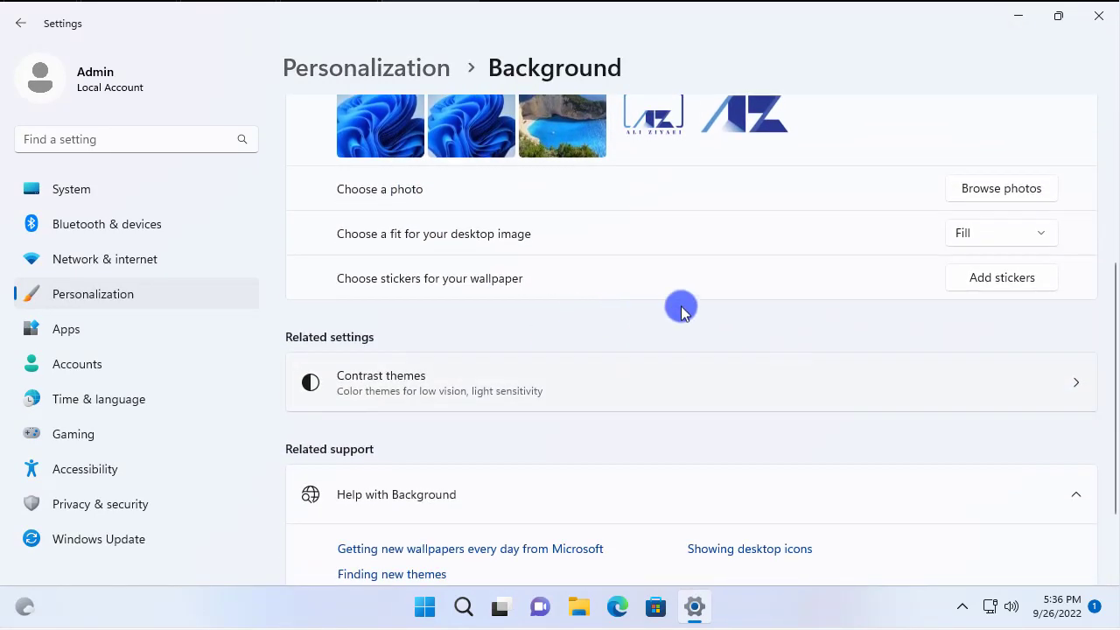
{"action": "left_click", "coordinate": [967, 279]}
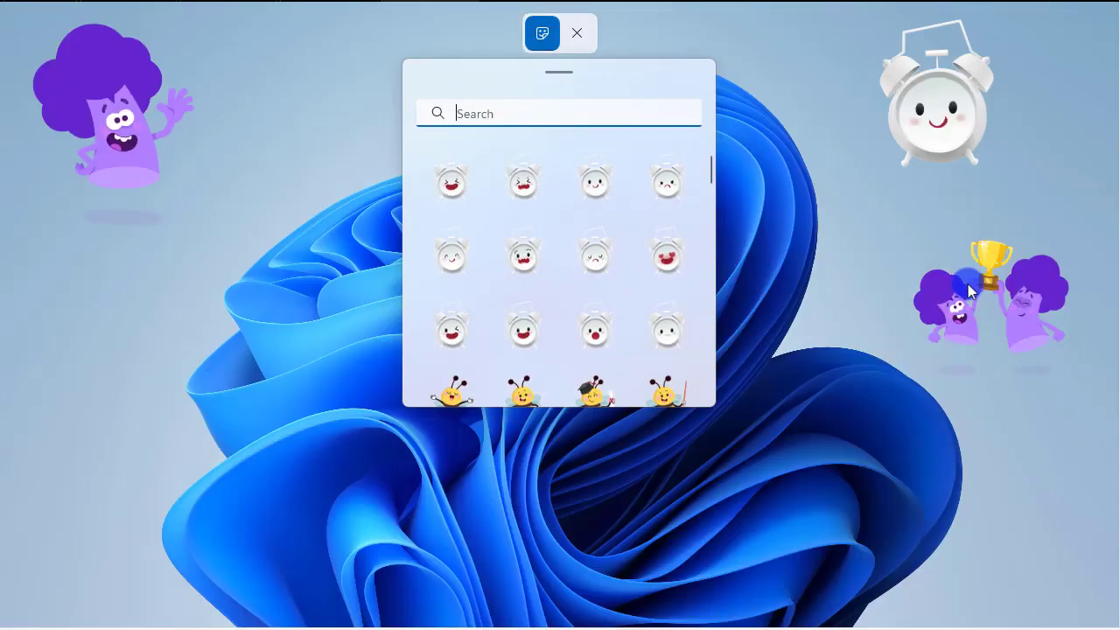
Delete the trophy duo, waving purple character and alarm-clock stickers, then close Sticker Editor.
{"action": "left_click", "coordinate": [971, 308]}
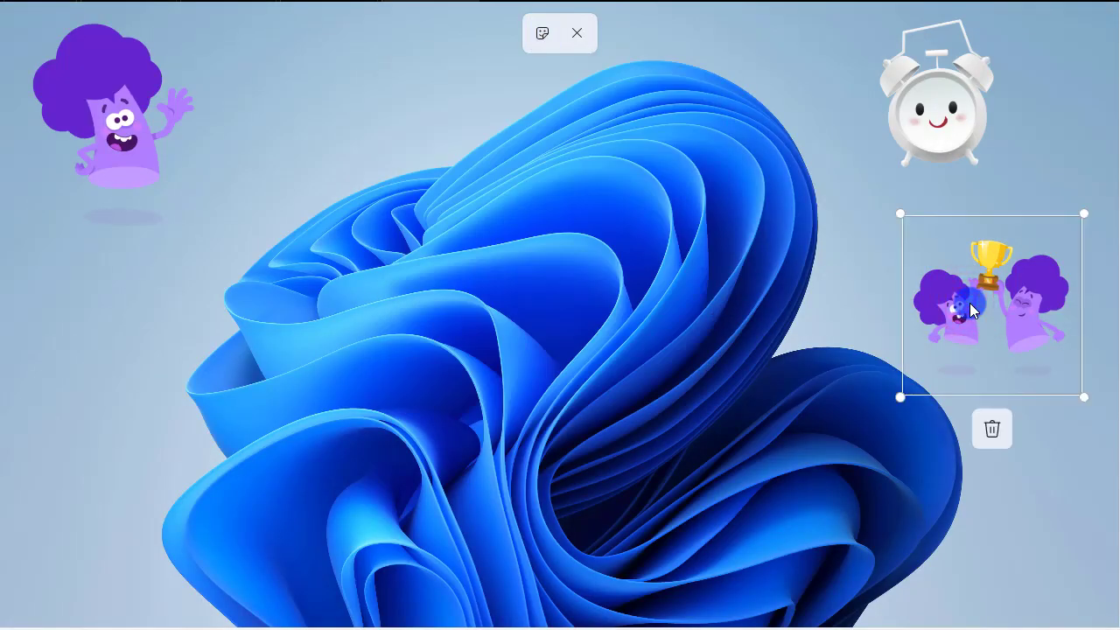
{"action": "left_click", "coordinate": [991, 429]}
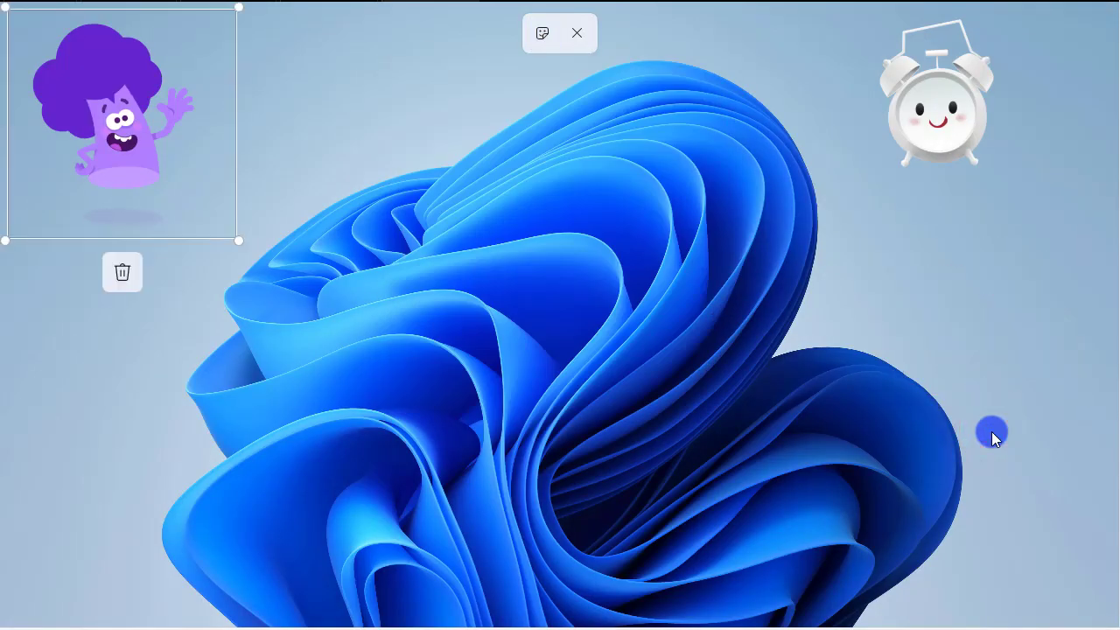
{"action": "left_click", "coordinate": [121, 276]}
{"action": "left_click", "coordinate": [938, 205]}
{"action": "left_click", "coordinate": [576, 33]}
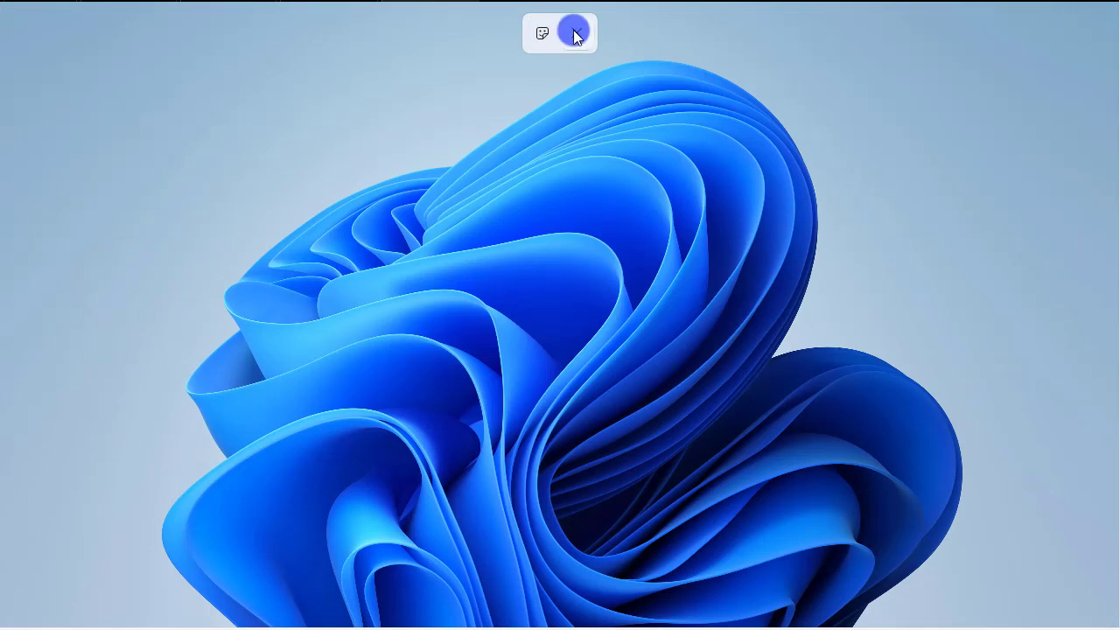